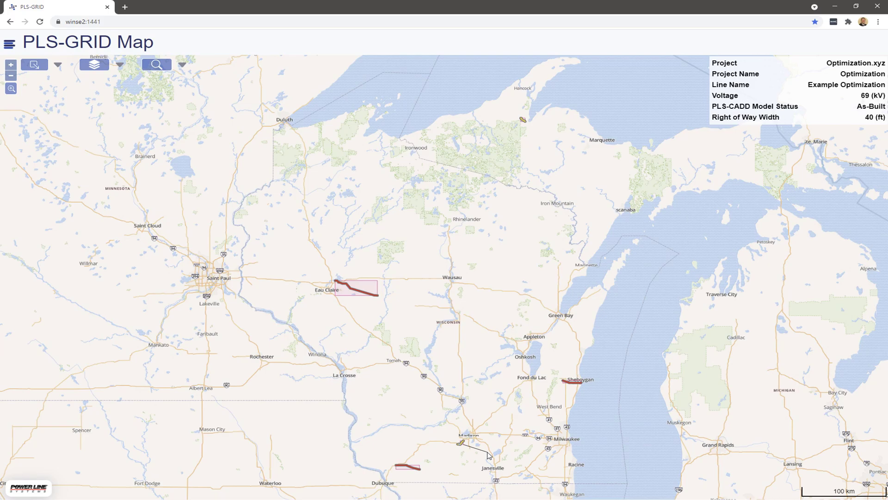
- Zoom to structure 4 on the Verona line and list its Structure Reference Files
scroll(489, 455, "up", 3)
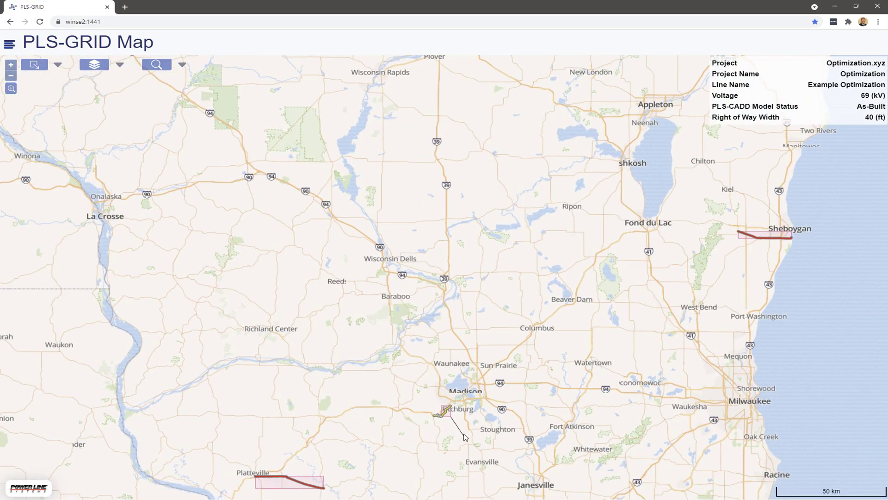
scroll(465, 438, "up", 4)
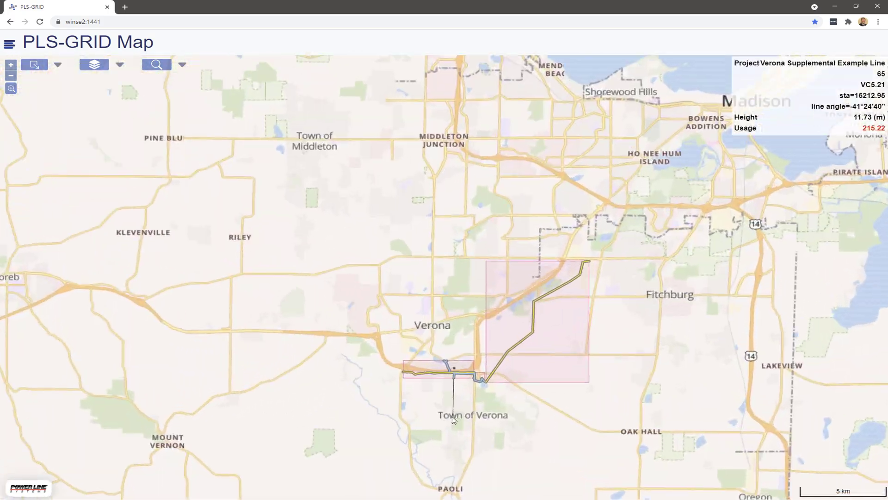
scroll(453, 419, "up", 5)
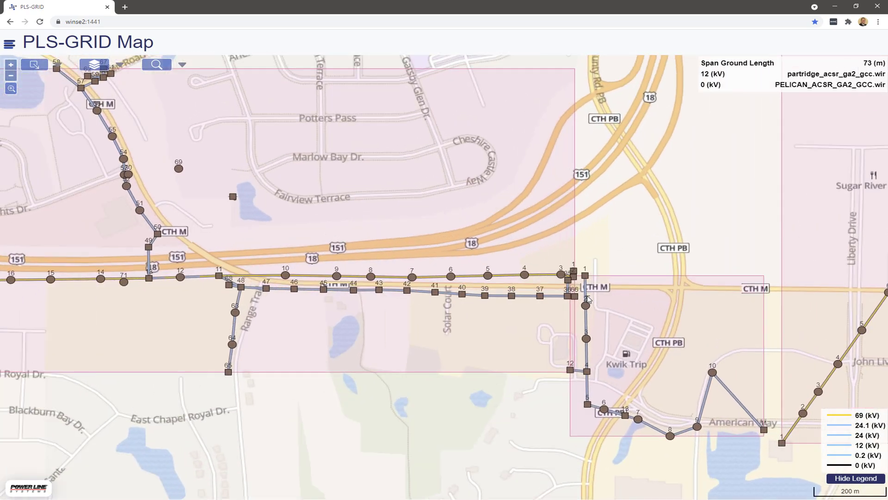
scroll(586, 298, "up", 2)
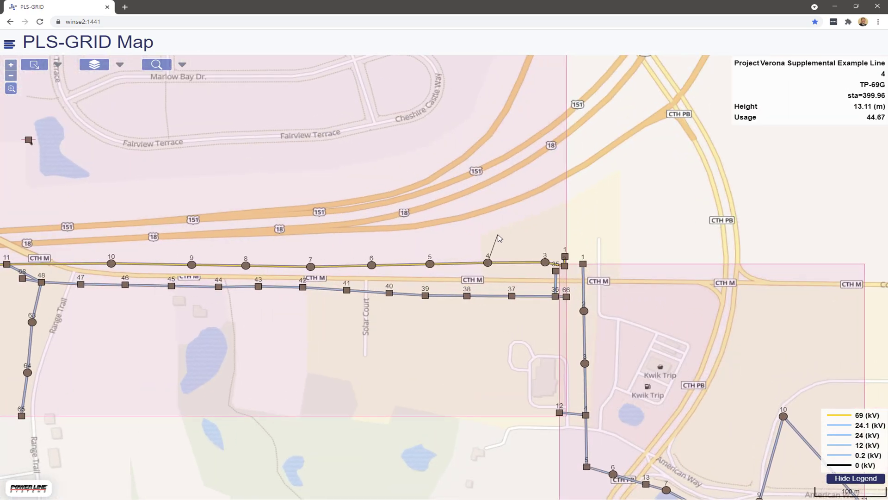
left_click(499, 238)
left_click(588, 315)
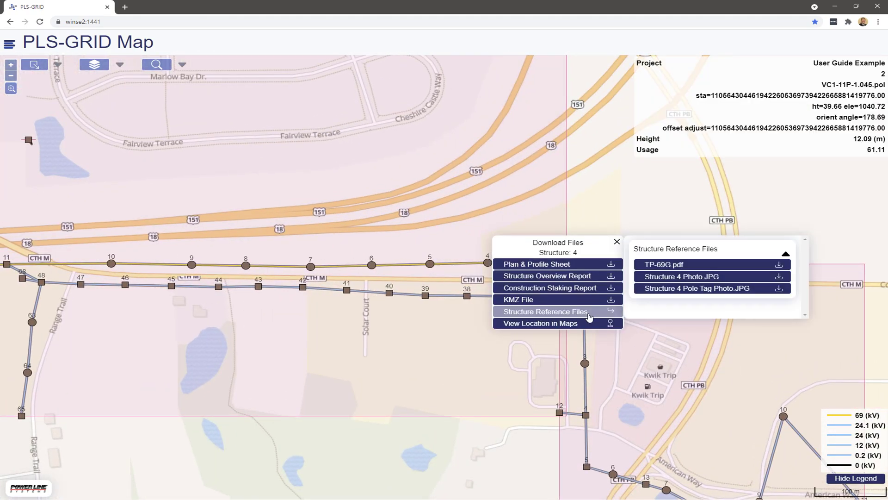
- View the TP-69G.pdf drawing, then close it and the files popup
left_click(683, 268)
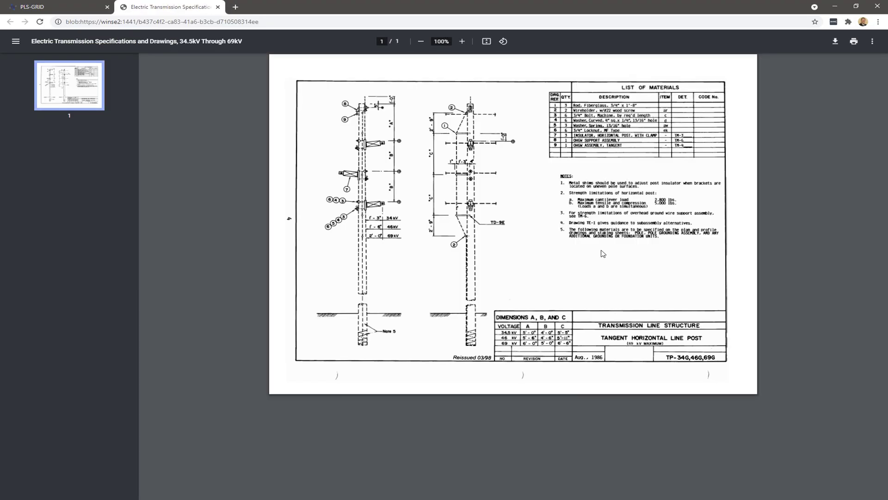
left_click(218, 8)
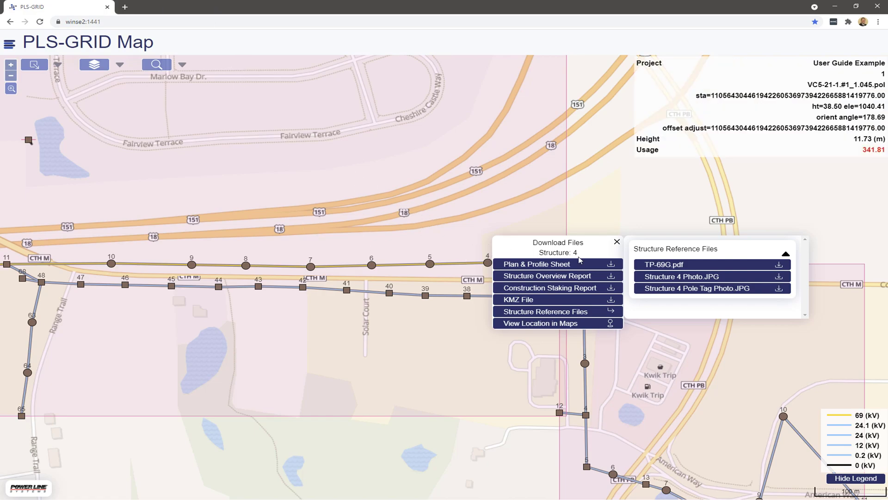
left_click(616, 241)
scroll(617, 241, "down", 1)
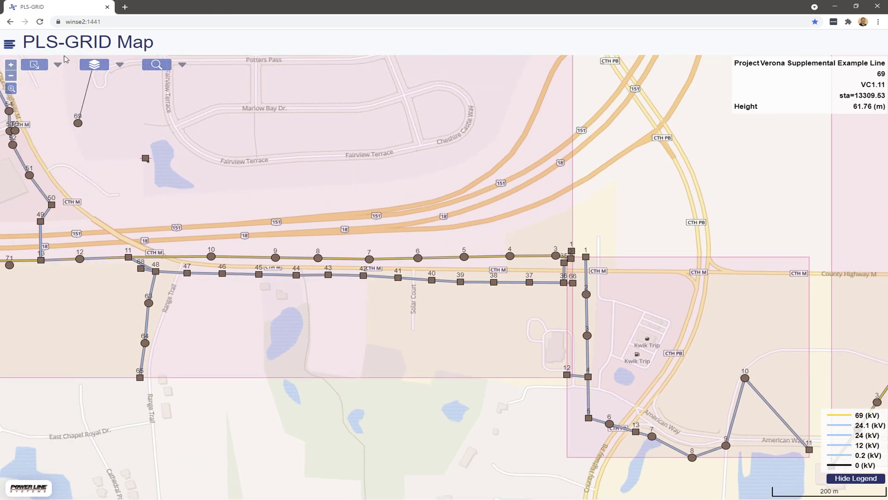
- Go to User Management through the sidebar's administration menu
left_click(8, 44)
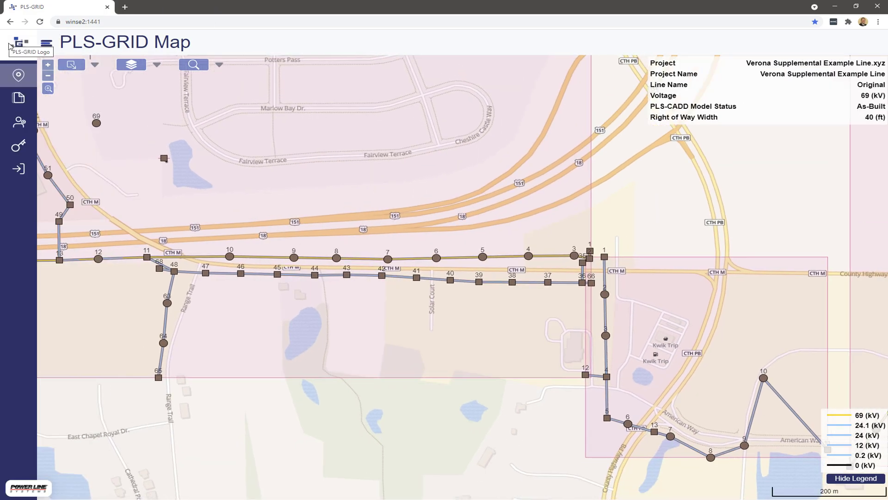
left_click(23, 130)
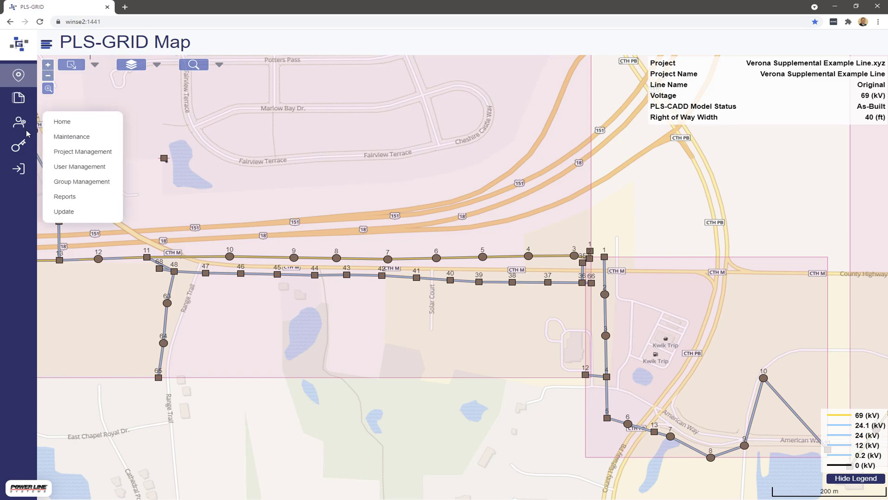
left_click(74, 166)
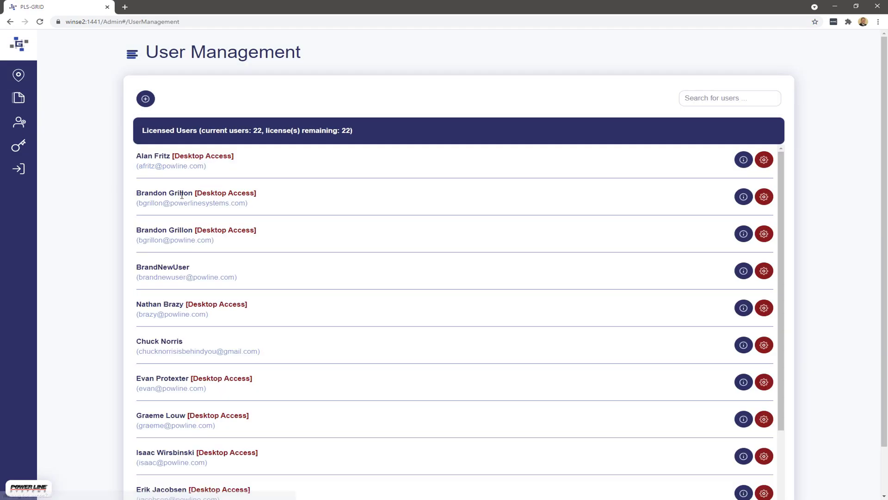
scroll(530, 277, "down", 4)
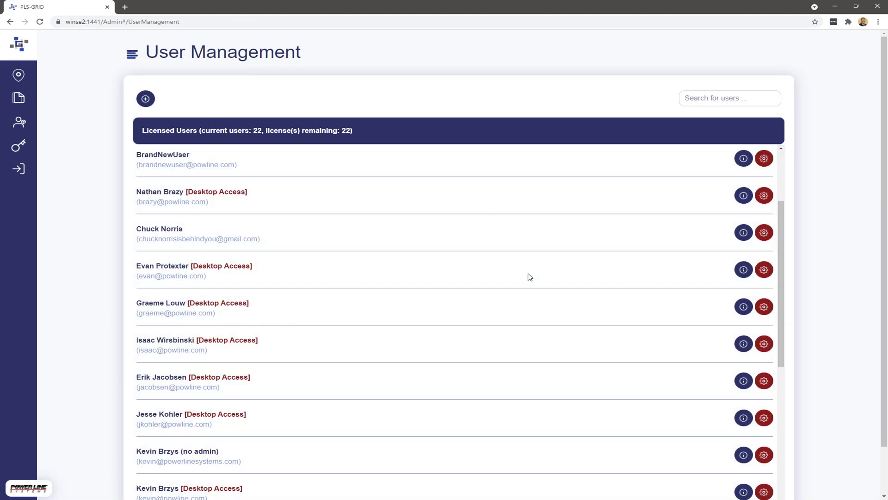
scroll(533, 284, "down", 1)
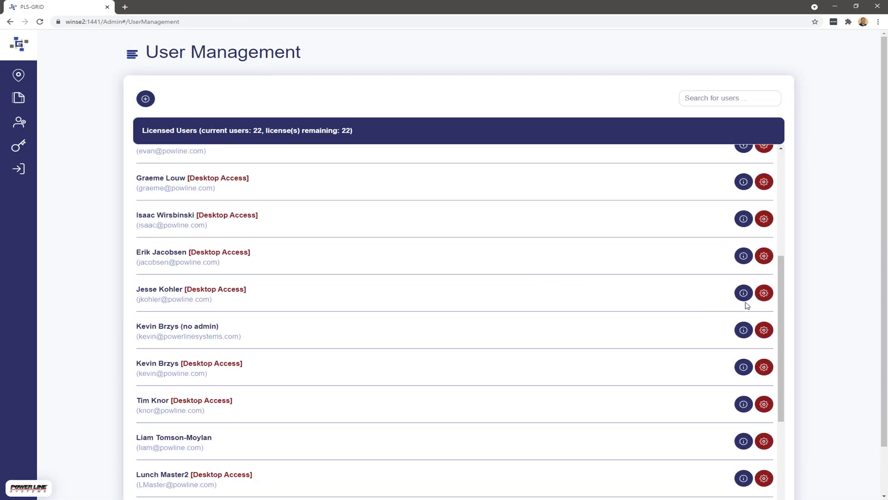
- Inspect one user's group memberships and project access, then return to the map
left_click(772, 295)
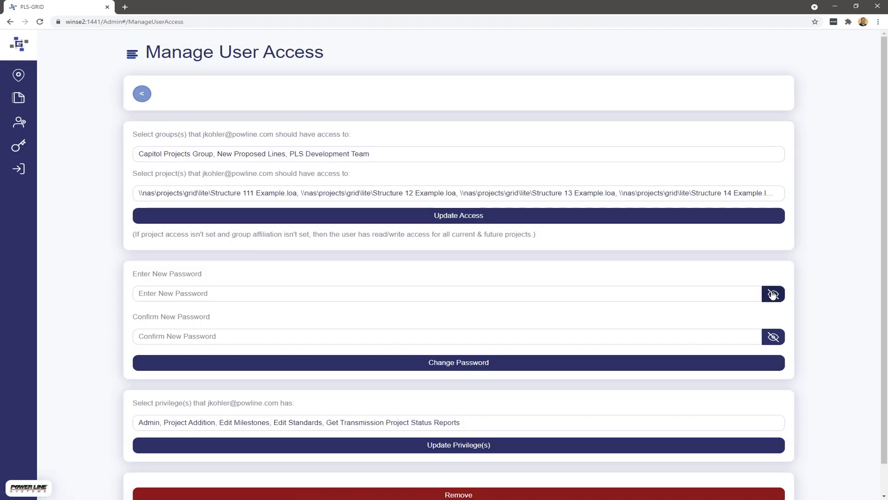
left_click(326, 156)
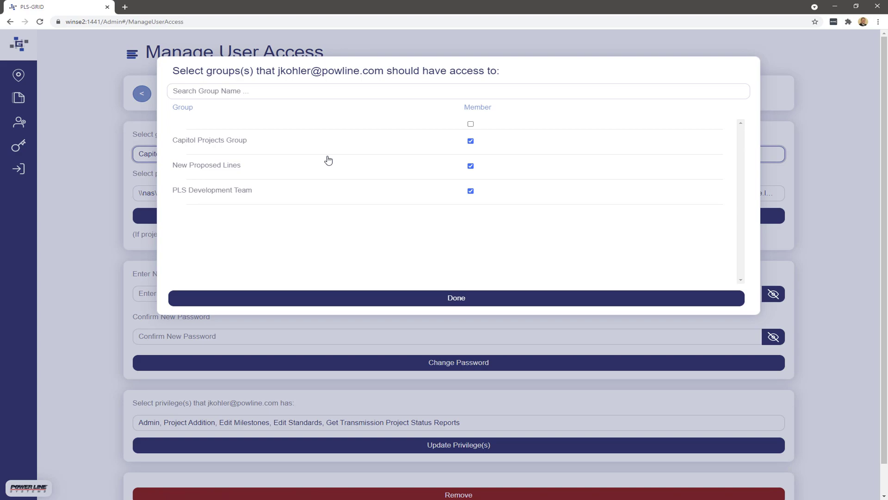
left_click(469, 300)
left_click(421, 193)
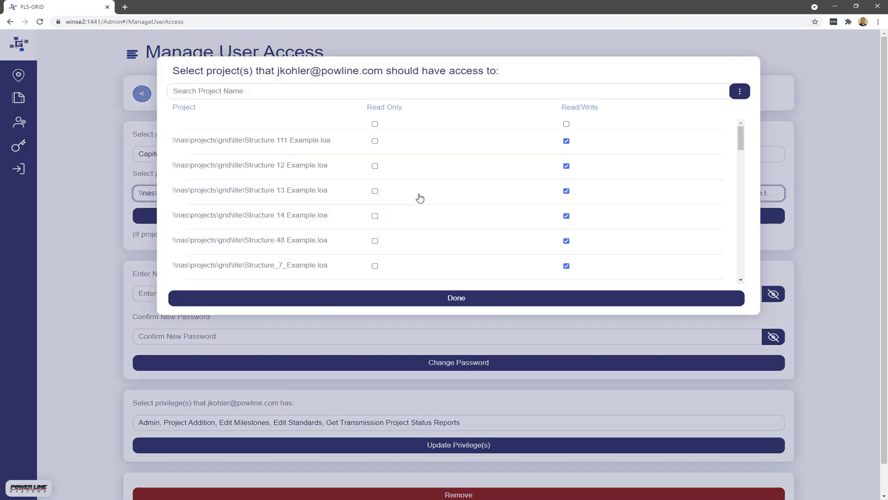
scroll(454, 167, "down", 5)
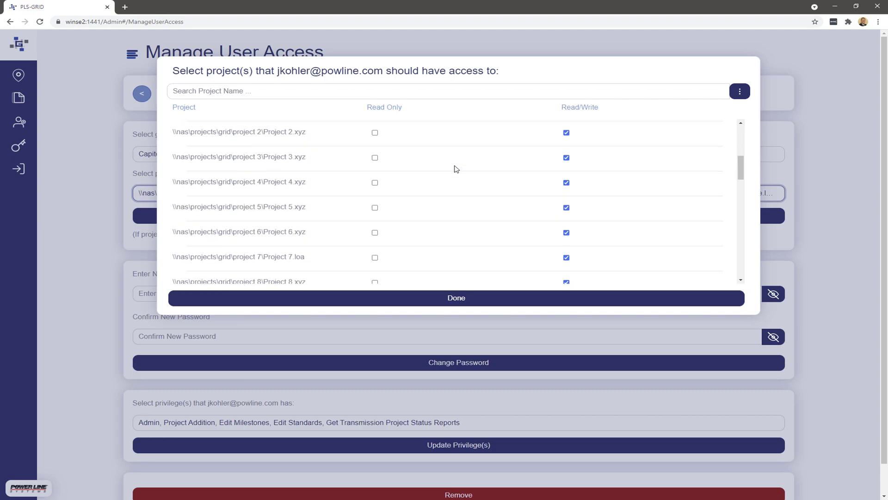
scroll(454, 167, "down", 10)
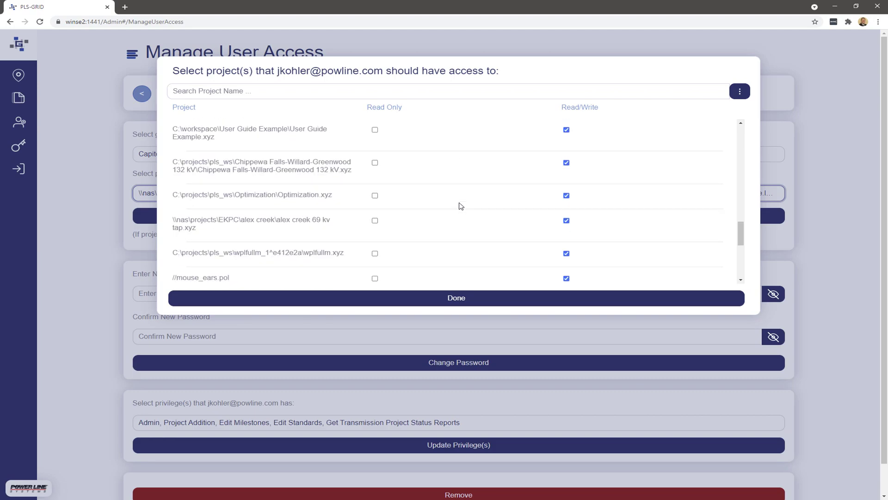
left_click(106, 193)
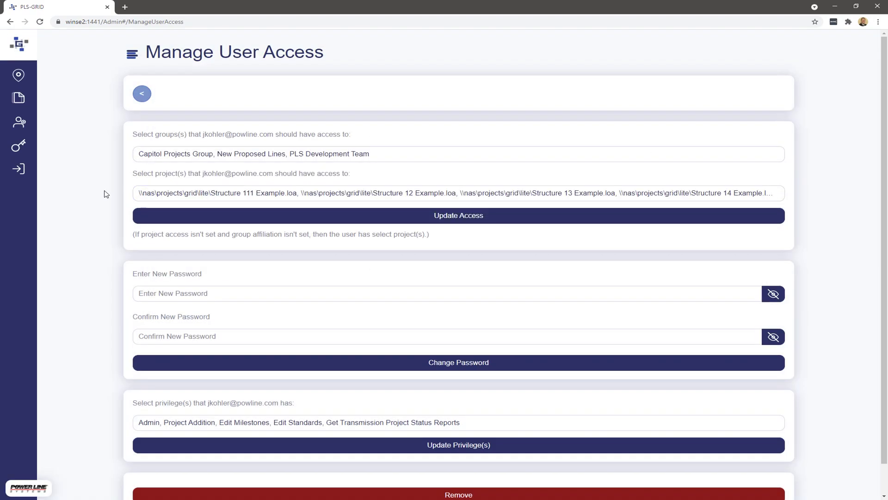
scroll(327, 320, "down", 1)
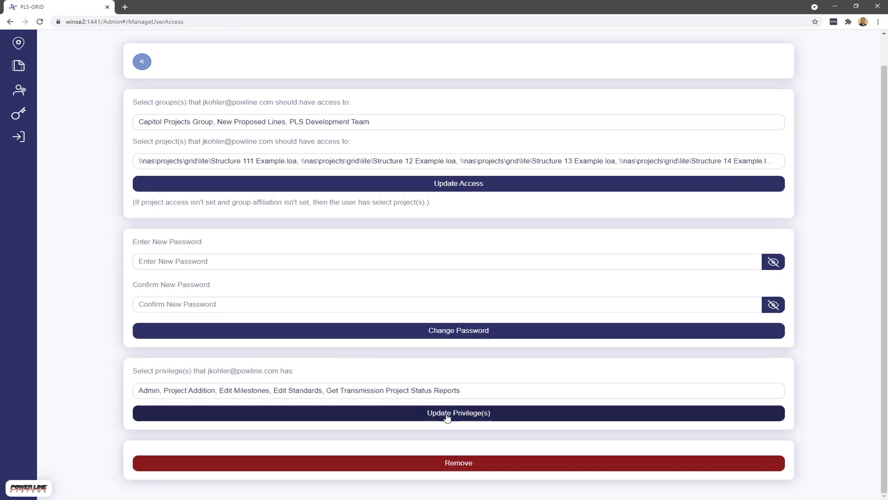
left_click(19, 43)
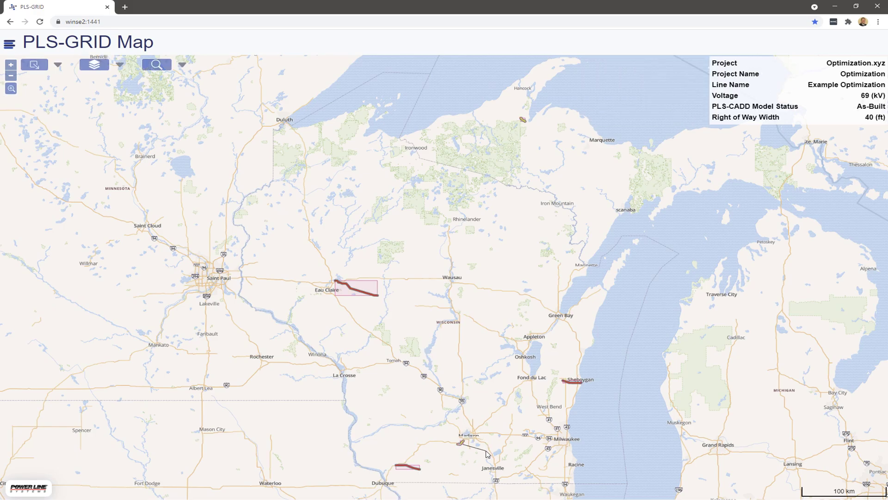
- Zoom into the Verona line's numbered structures and pan east along the northeast-running line
scroll(462, 458, "up", 5)
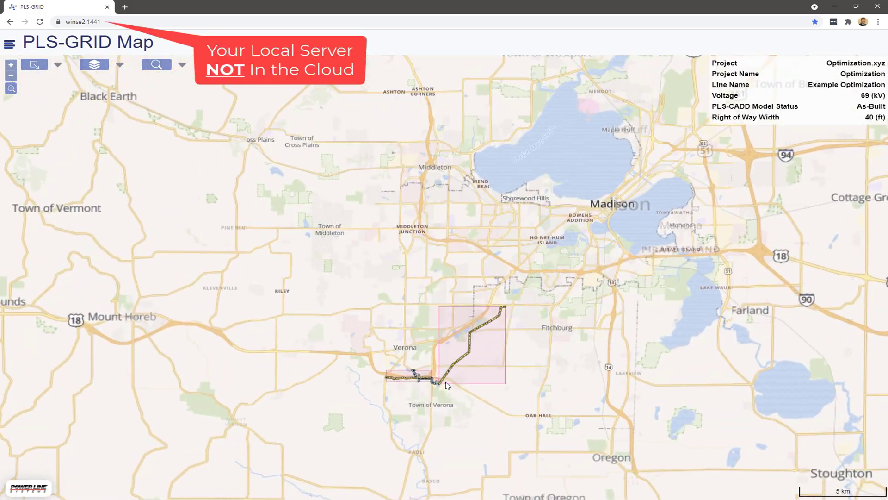
scroll(447, 385, "up", 5)
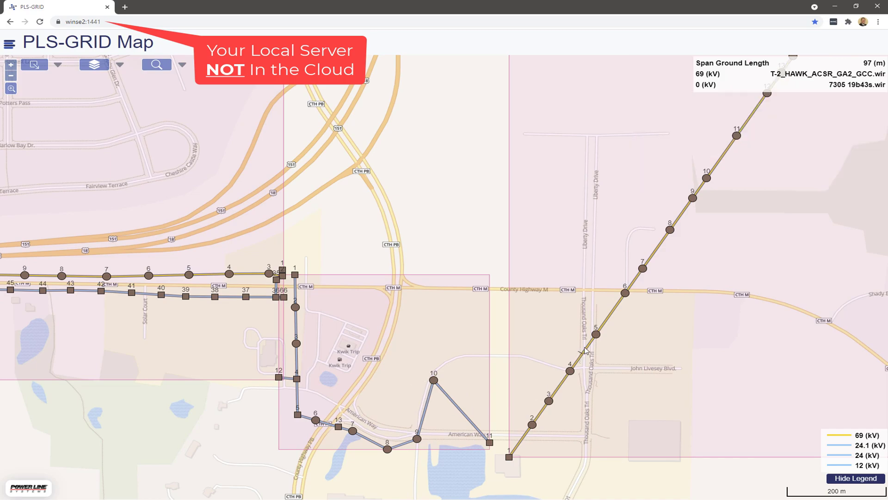
left_click_drag(413, 332, 696, 353)
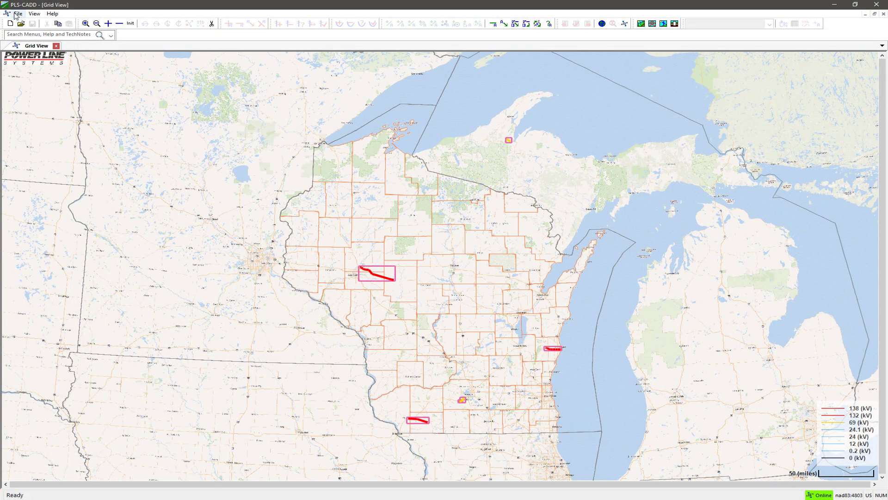
- Set the Grid View map layer to Usage Heat Map and zoom in on the Verona line
left_click(18, 14)
mouse_move(82, 87)
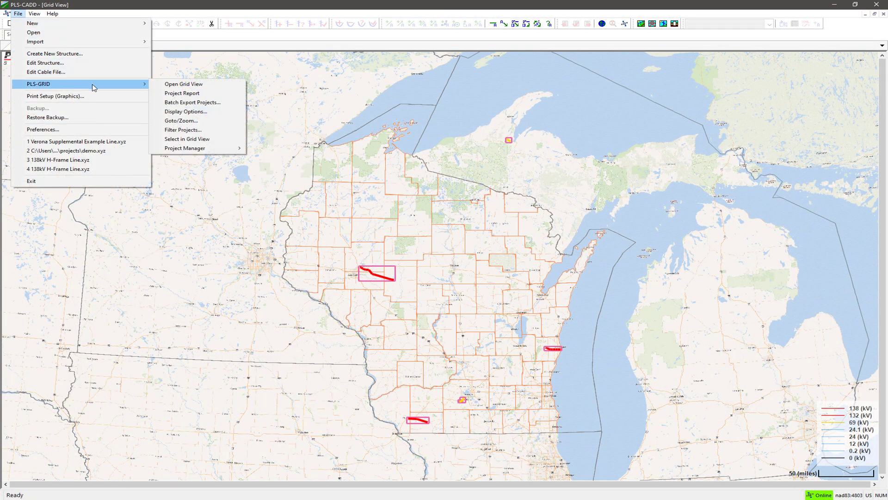
left_click(215, 115)
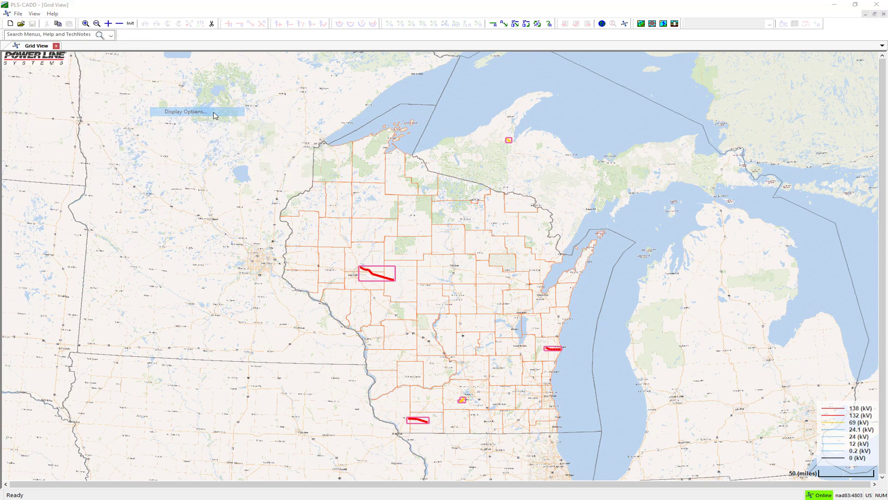
left_click(136, 72)
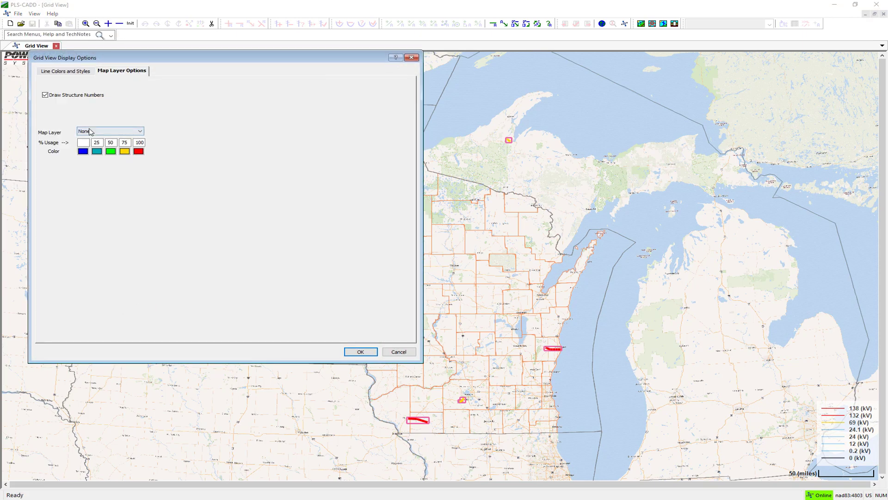
left_click(87, 131)
left_click(95, 145)
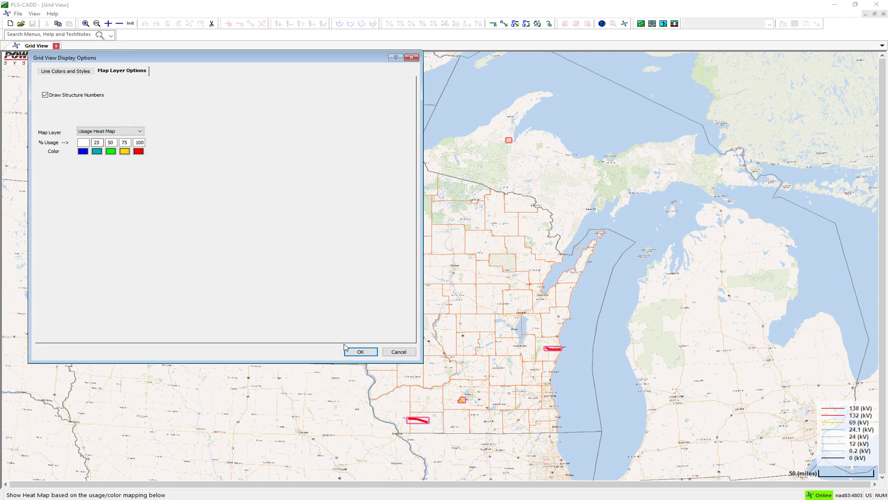
left_click(360, 352)
scroll(478, 418, "up", 5)
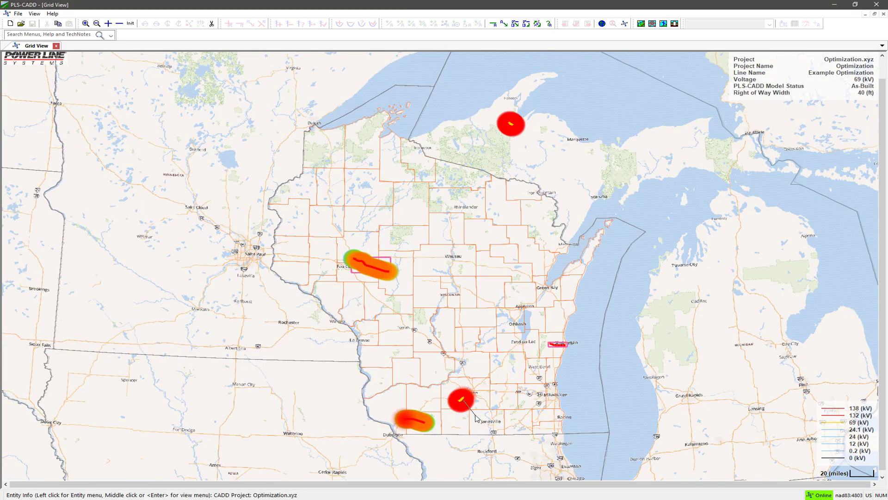
scroll(457, 391, "up", 4)
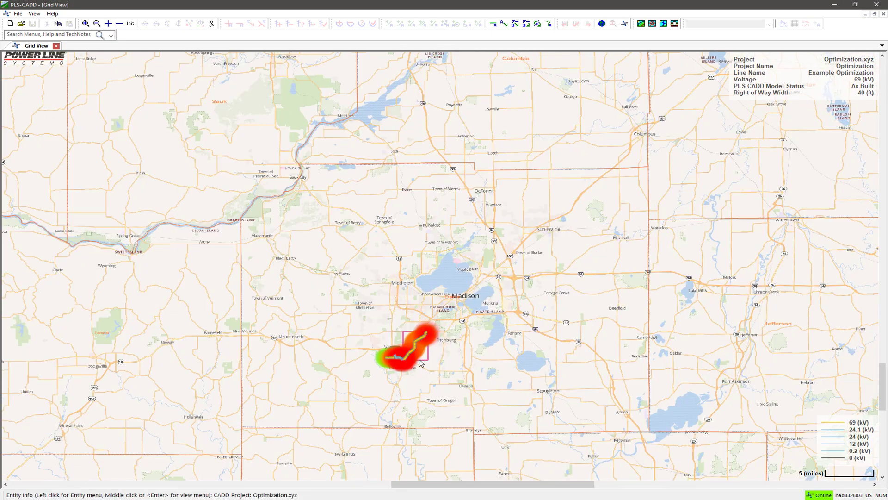
scroll(370, 373, "up", 3)
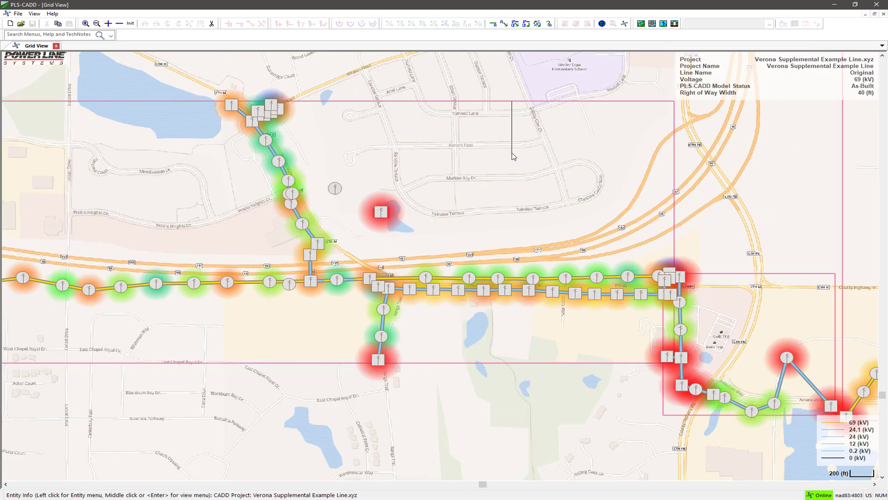
- Get the latest revision 7 of the Verona line and open it read-only
left_click(622, 90)
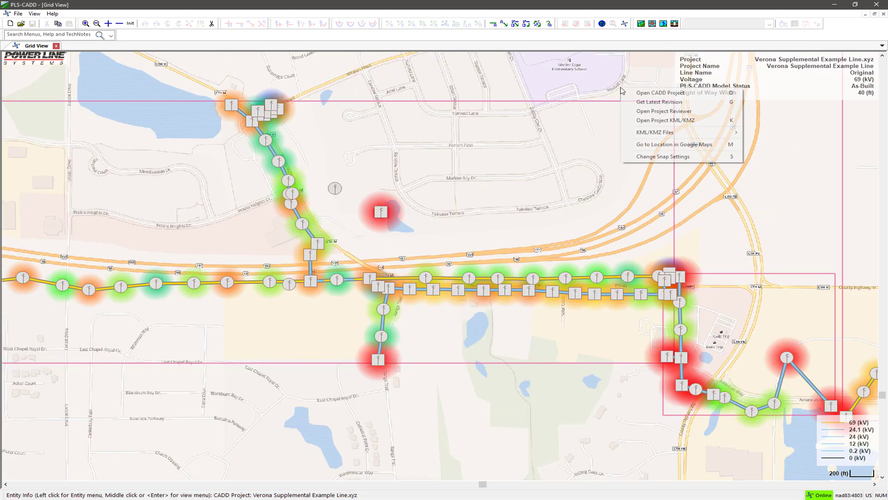
left_click(651, 106)
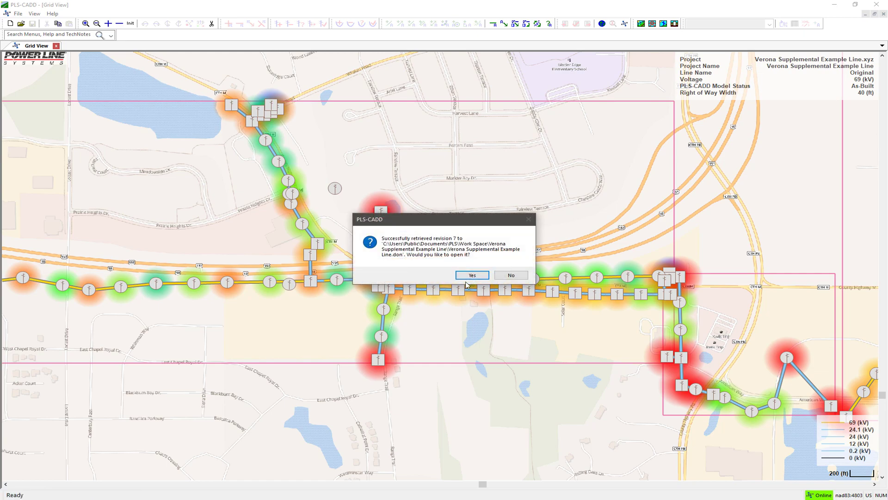
left_click(470, 276)
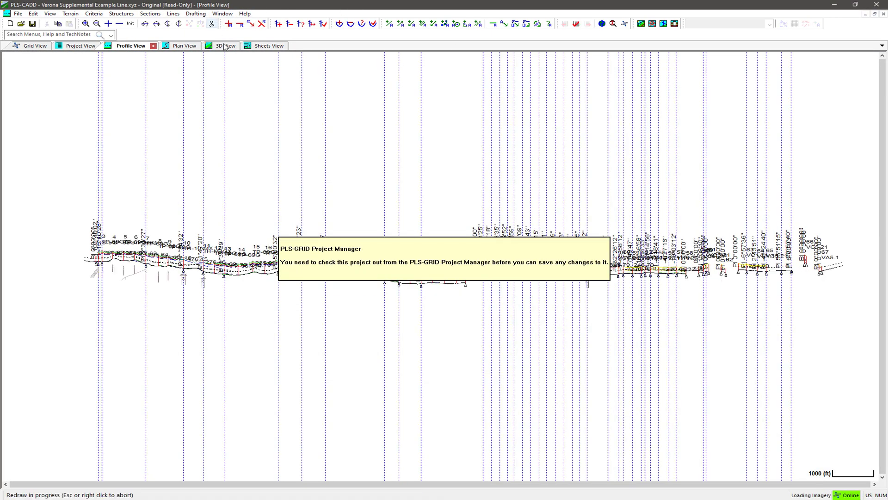
- Rotate and zoom the line in 3D View, then return to Grid View
left_click(225, 45)
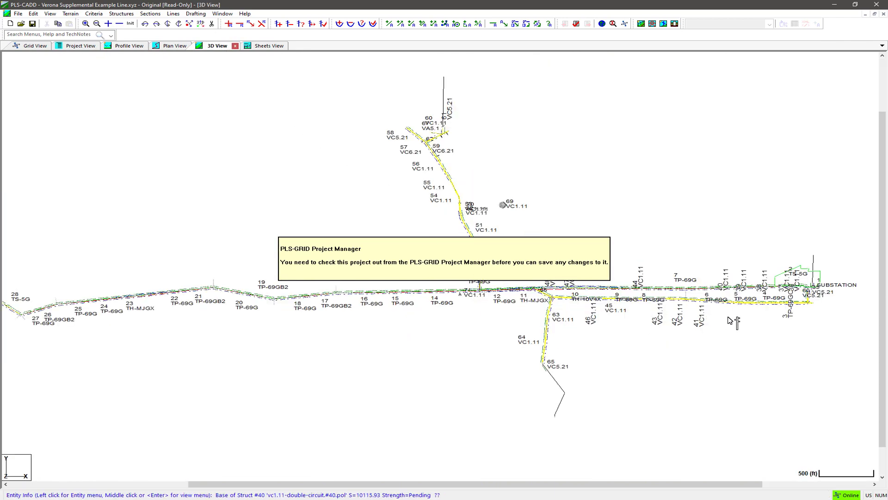
key("r")
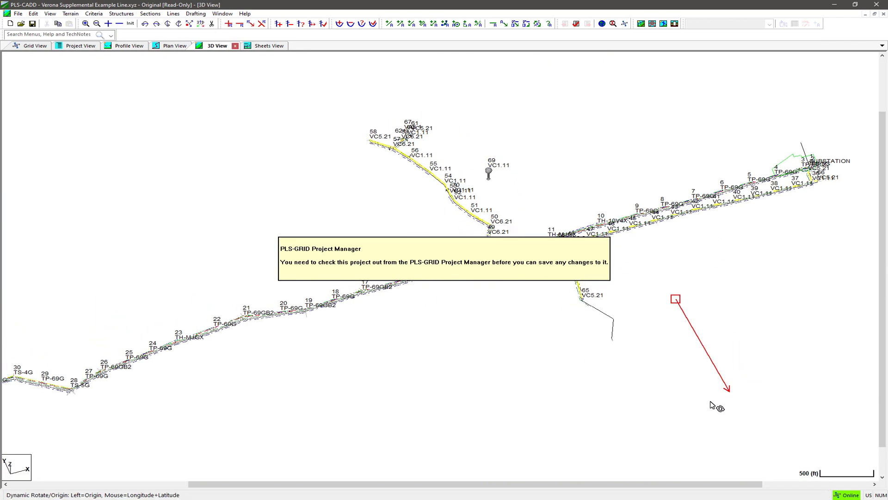
key("Escape")
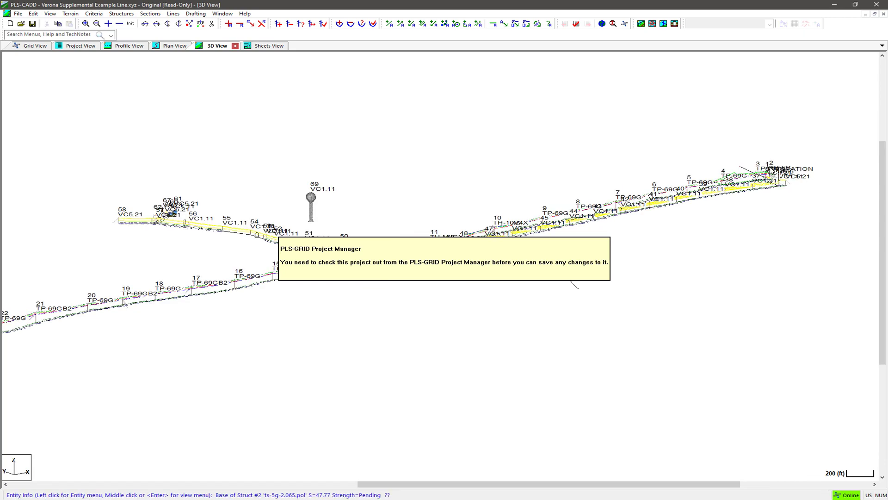
scroll(745, 197, "up", 6)
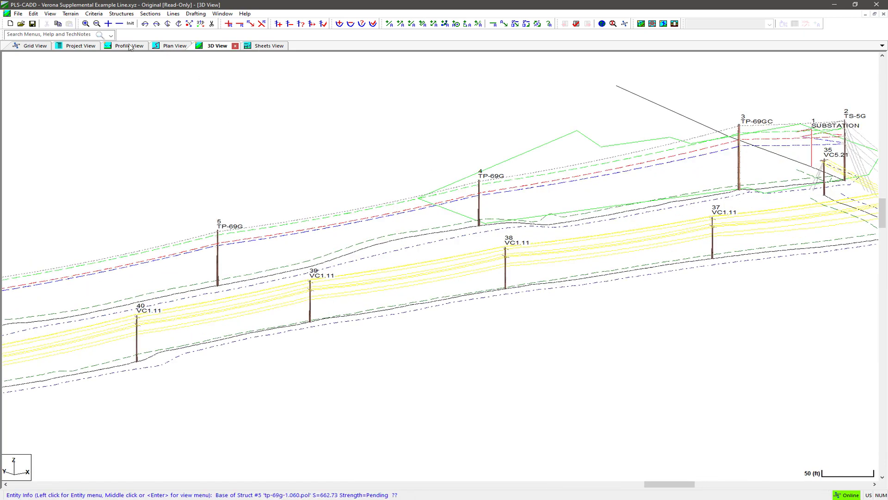
left_click(21, 48)
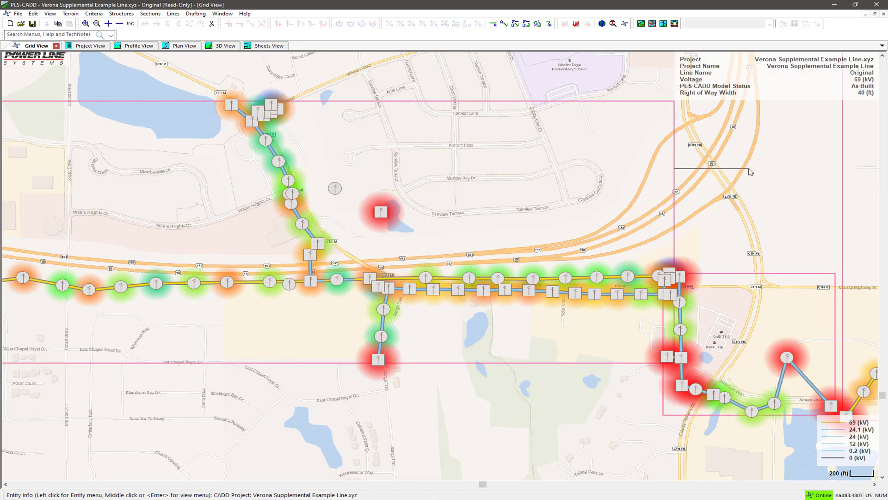
- Open the Project Reviewer and show revision 5
middle_click(703, 133)
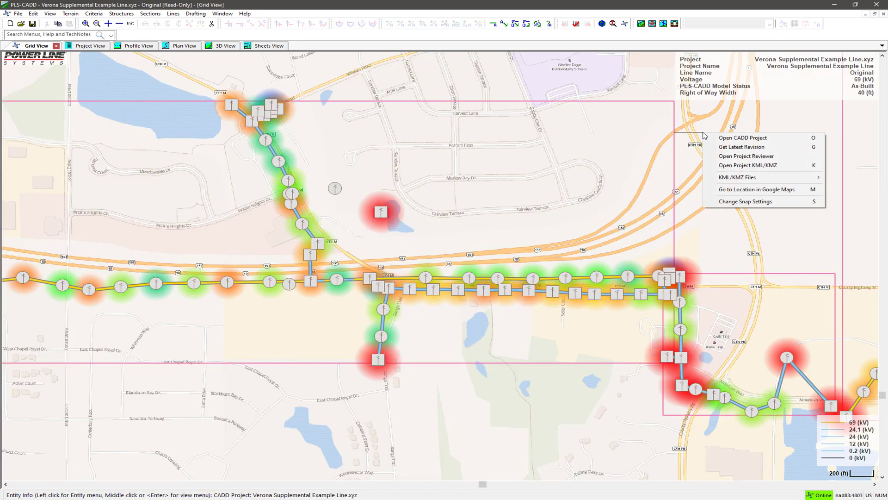
left_click(731, 157)
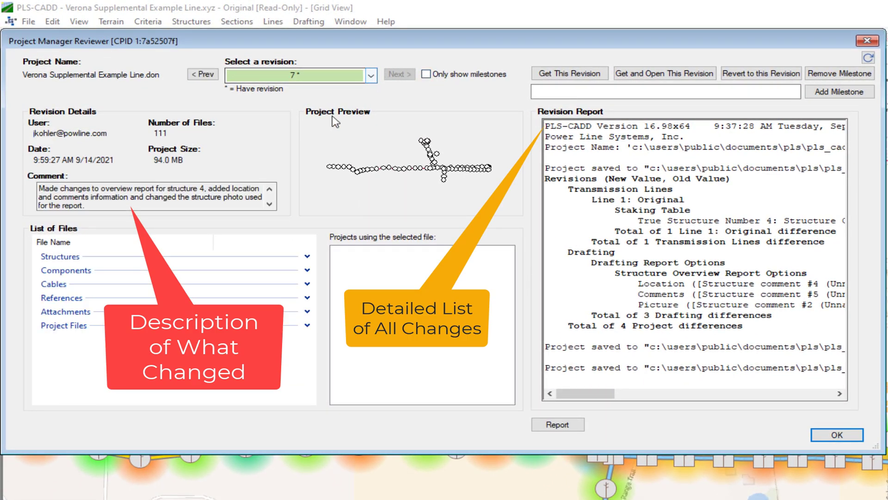
left_click(369, 76)
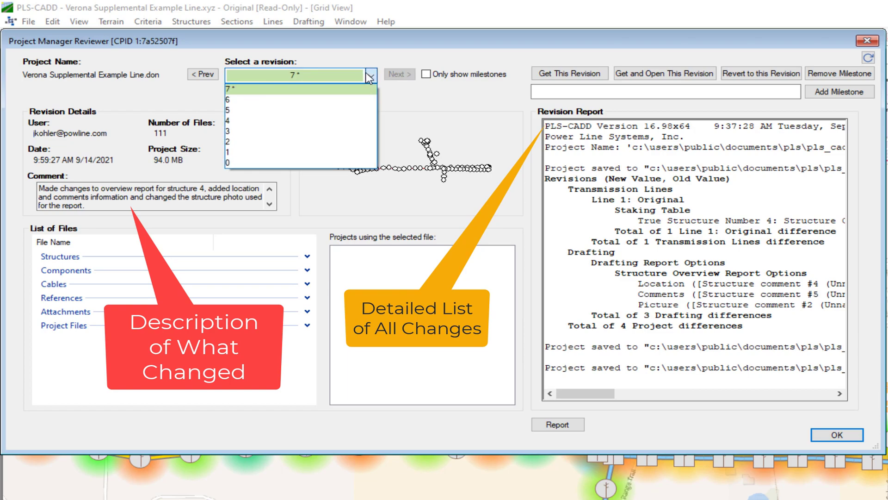
left_click(357, 110)
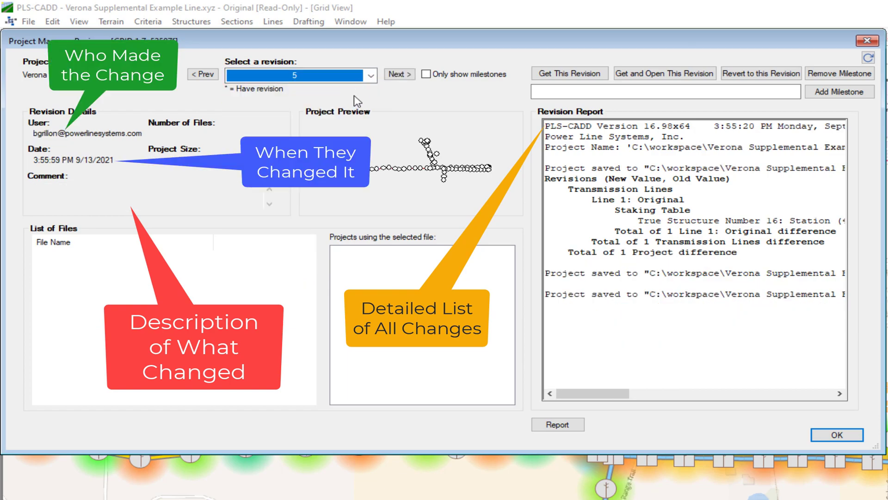
- Compare revisions 4 and 0, then go back to revision 5
left_click(371, 77)
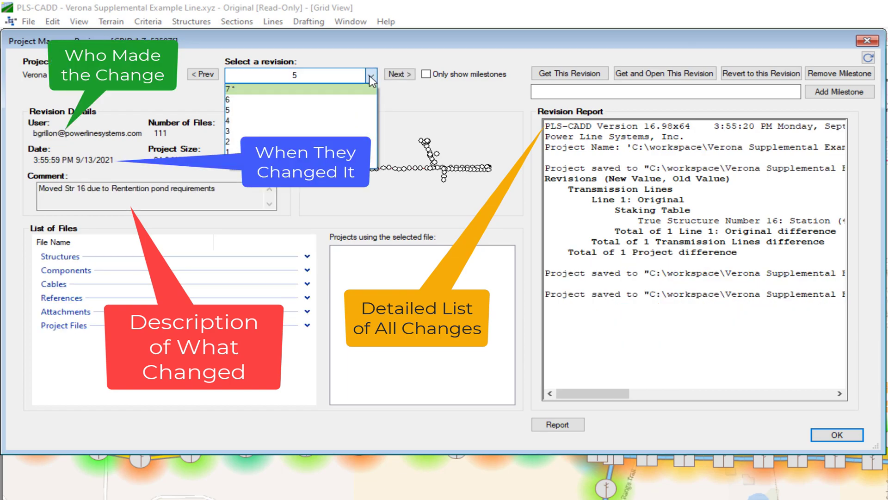
left_click(361, 120)
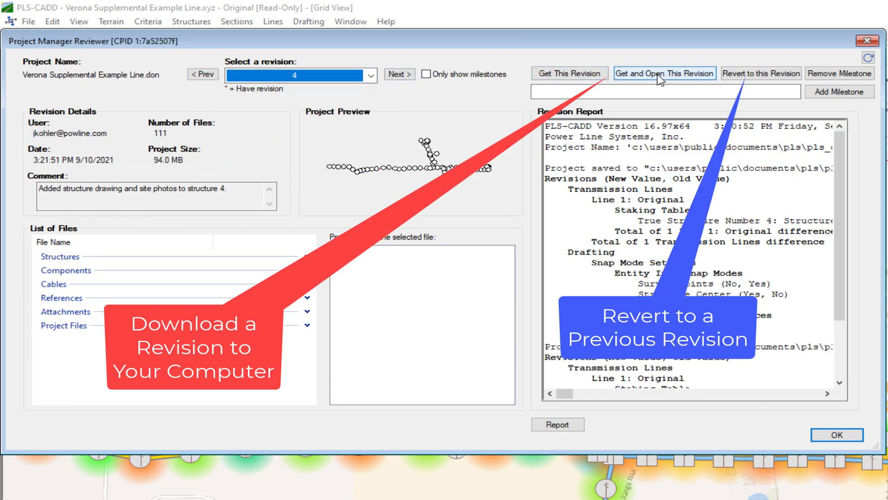
left_click(371, 75)
left_click(302, 163)
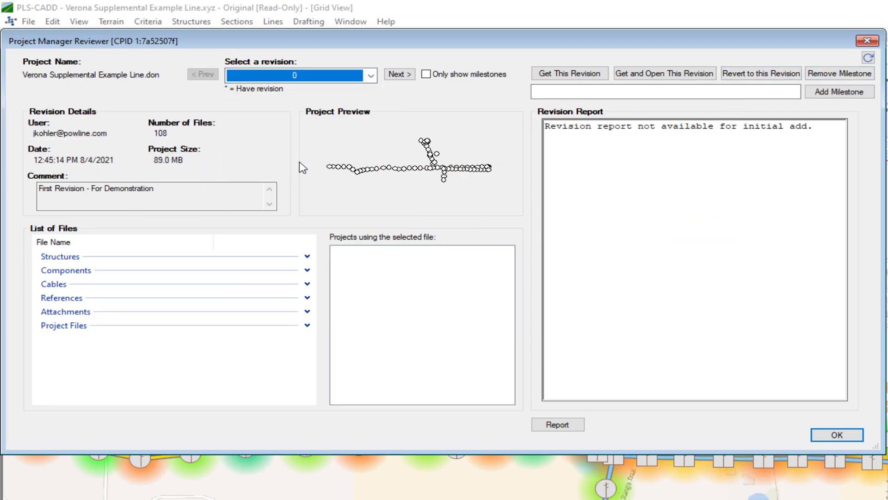
left_click(371, 75)
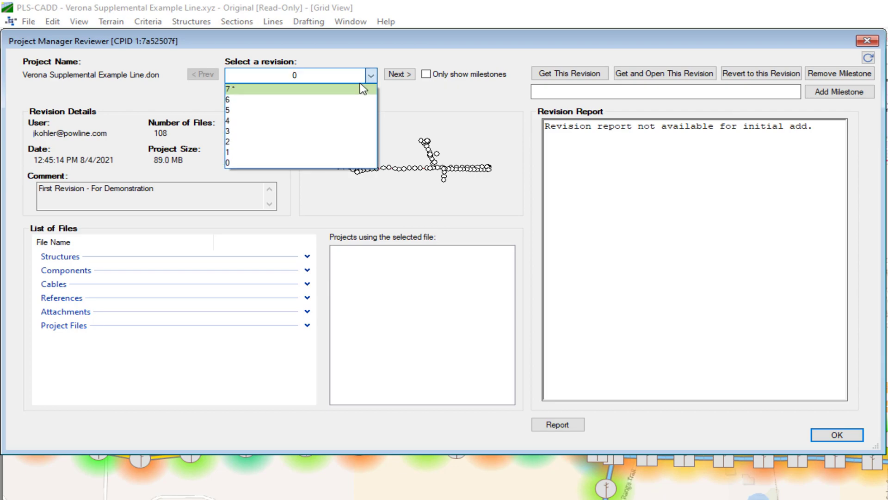
left_click(342, 111)
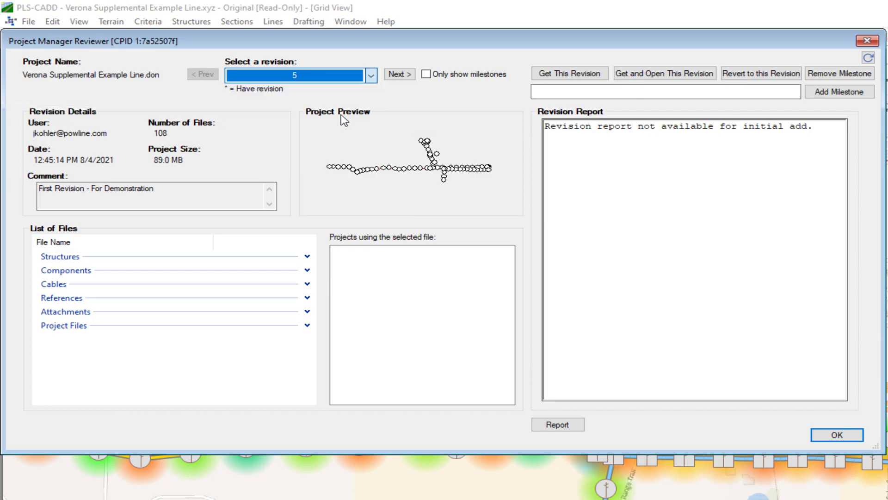
- Switch the reviewer to revision 7 and expand, then collapse, its Structures files
left_click(366, 75)
left_click(358, 87)
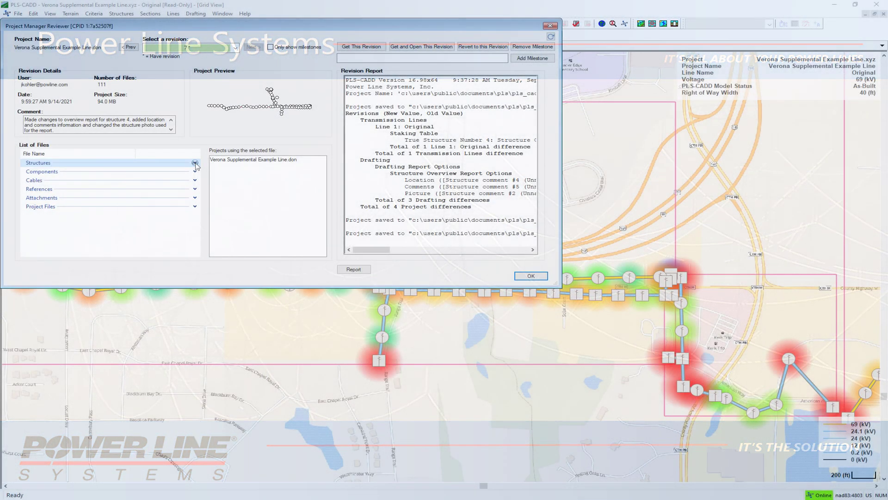
left_click(195, 163)
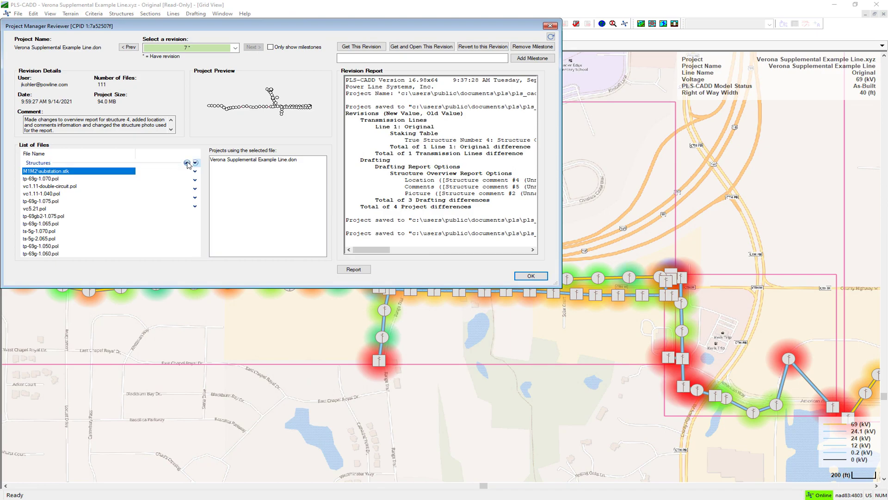
left_click(187, 163)
- Browse the Components file group, then expand Attachments to list files like Substation.dxf
left_click(195, 171)
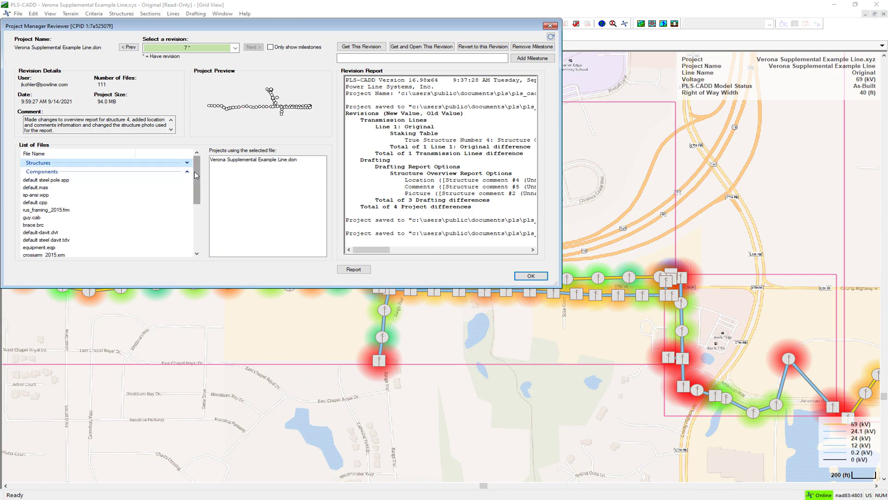
scroll(180, 202, "down", 2)
scroll(178, 202, "up", 2)
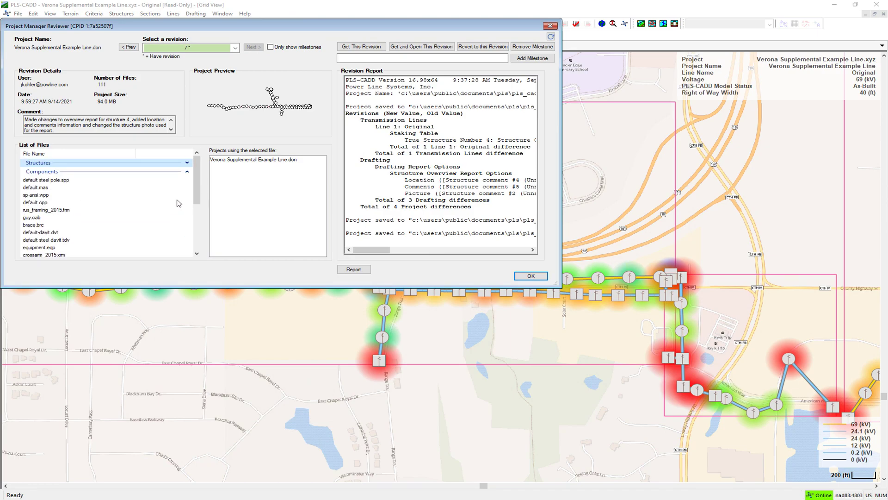
left_click(187, 172)
left_click(194, 198)
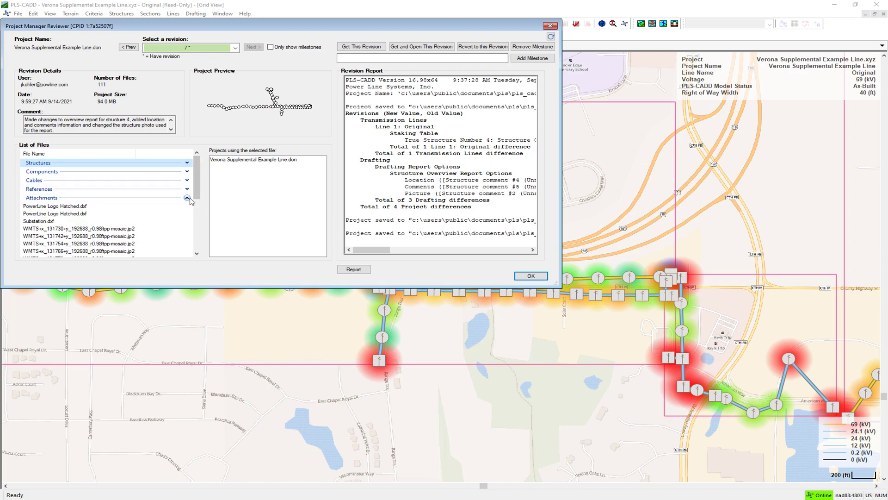
- Find the 138kV H-Frame Line.don template through project discovery and review its comment
left_click(550, 25)
left_click(602, 23)
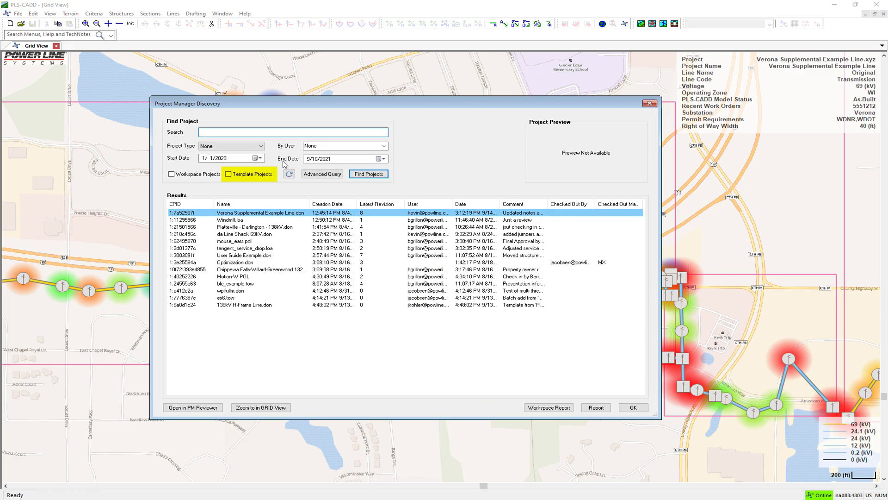
left_click(249, 175)
left_click(247, 213)
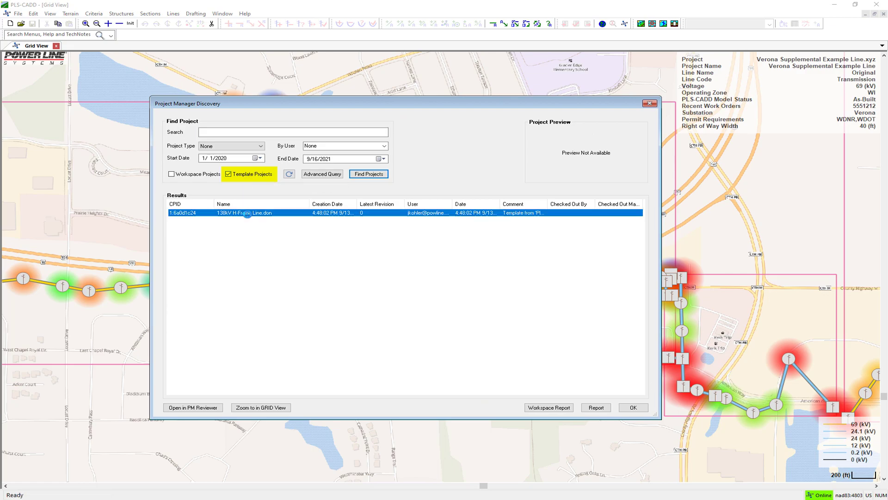
left_click(193, 407)
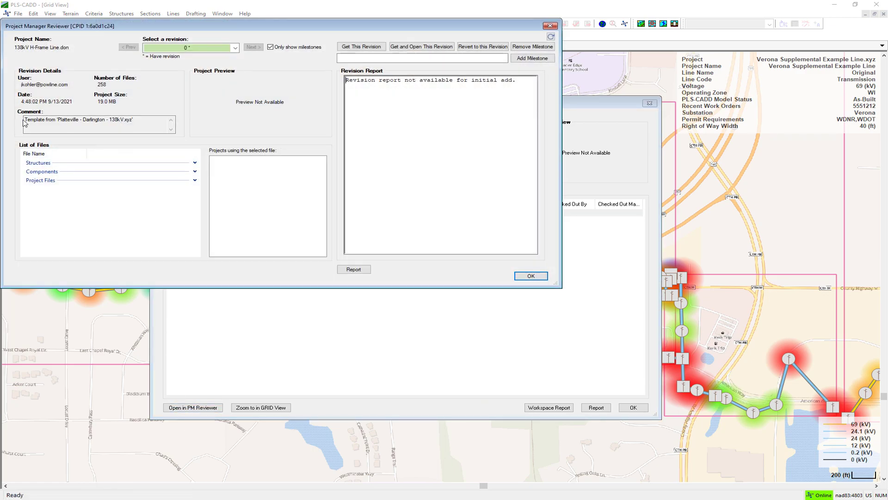
left_click_drag(25, 123, 133, 121)
left_click(531, 275)
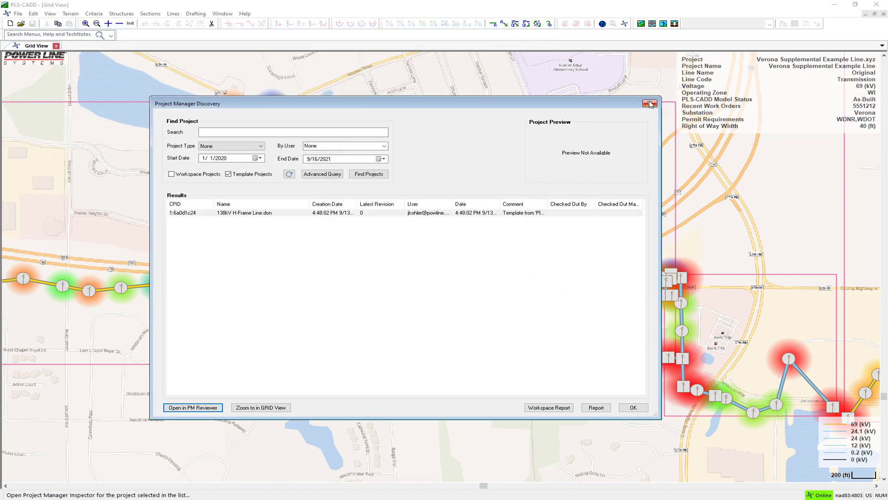
left_click(649, 104)
- Begin creating a template project from the current project, then cancel it
left_click(18, 13)
mouse_move(74, 102)
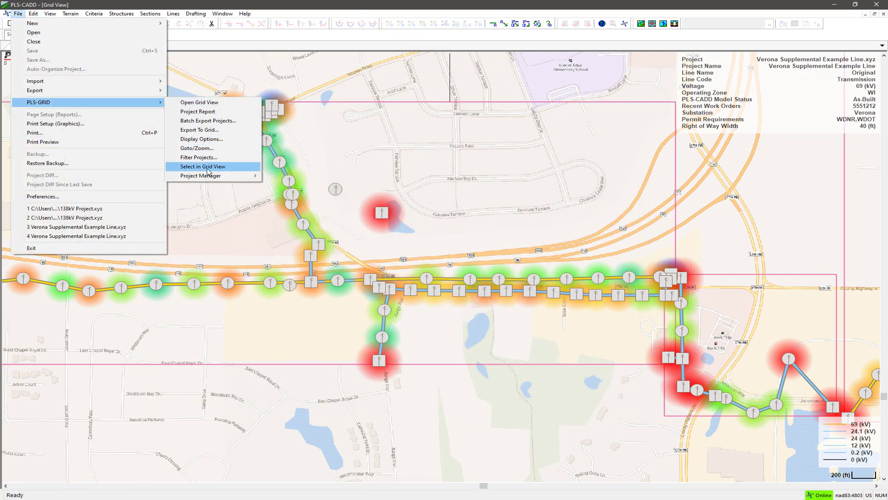
mouse_move(211, 176)
left_click(296, 246)
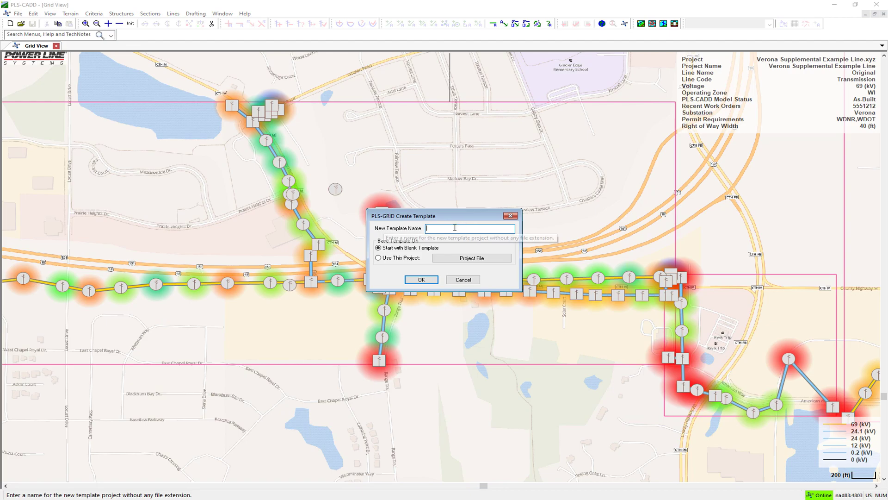
left_click(403, 258)
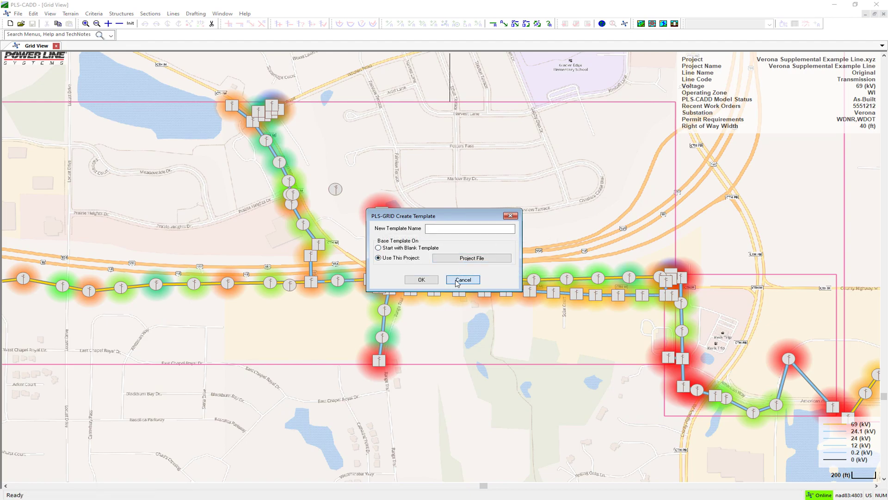
left_click(463, 279)
- Create Example Project from the 138kV H-Frame Line.don template and check it out
left_click(18, 13)
mouse_move(24, 24)
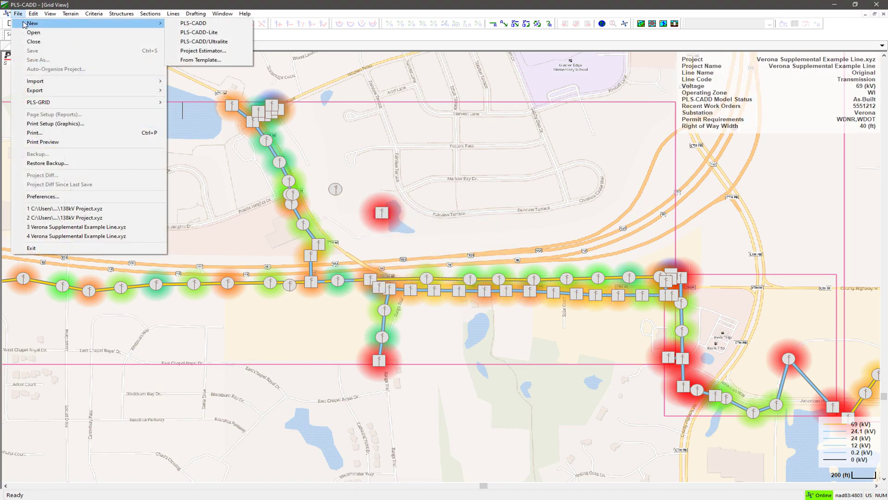
left_click(192, 62)
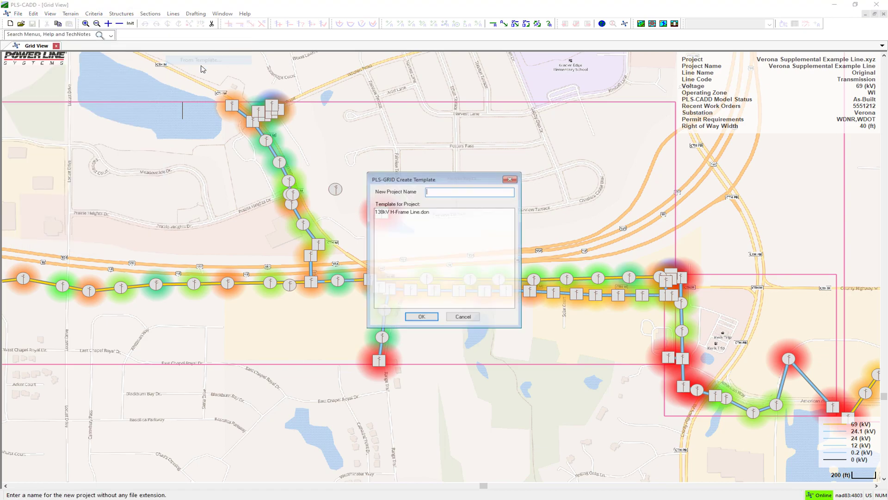
left_click(419, 211)
left_click(421, 317)
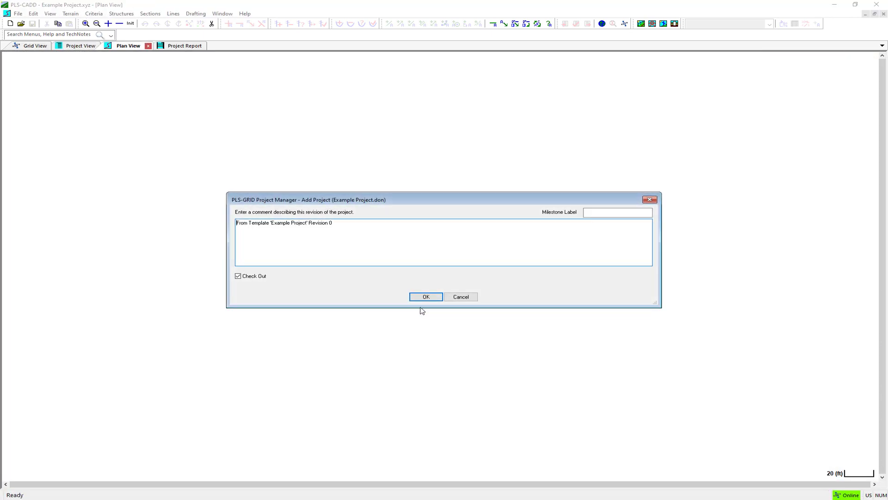
left_click(425, 299)
- Look over the project's Criteria Notes and close them unchanged
left_click(94, 13)
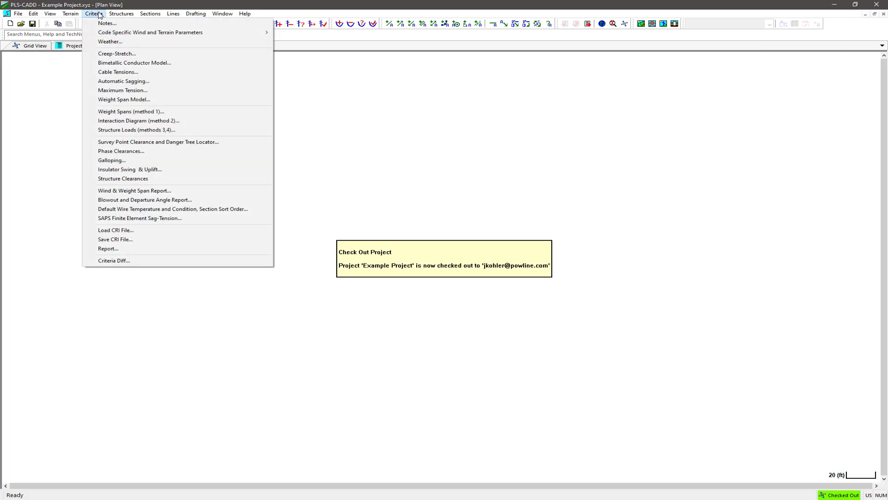
left_click(105, 25)
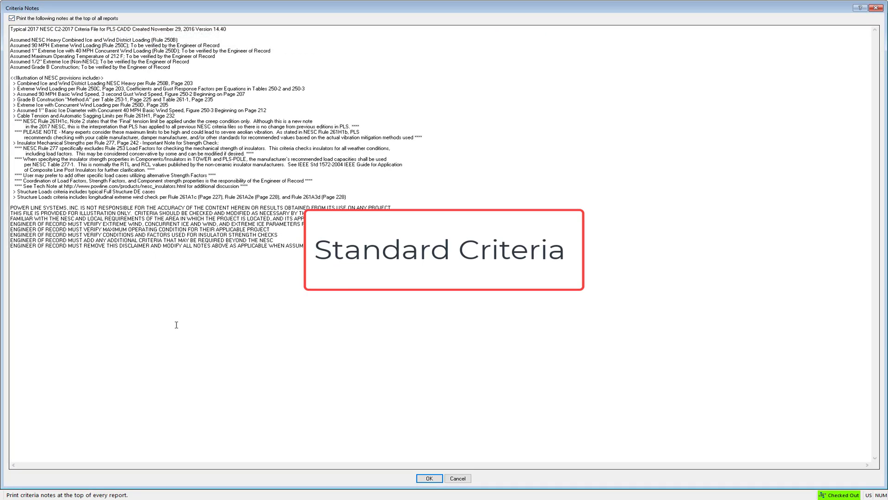
left_click(457, 477)
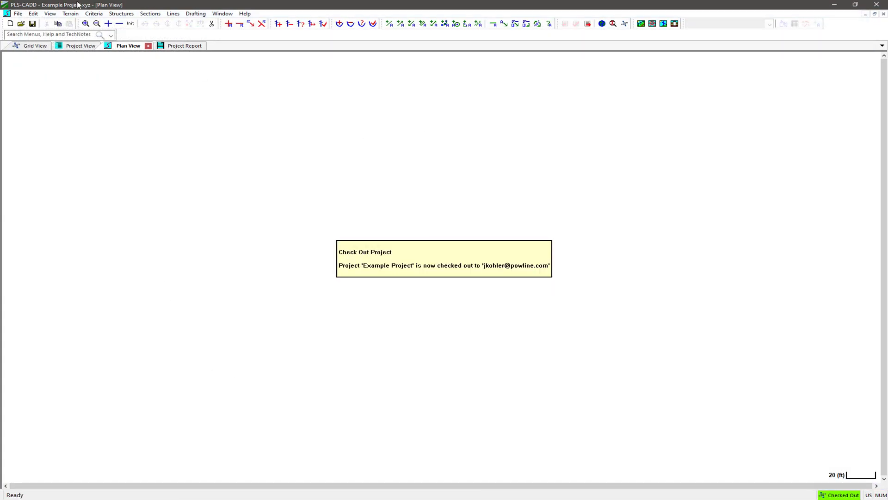
- Bring up the Terrain Feature Code Data table for editing
left_click(71, 13)
mouse_move(136, 149)
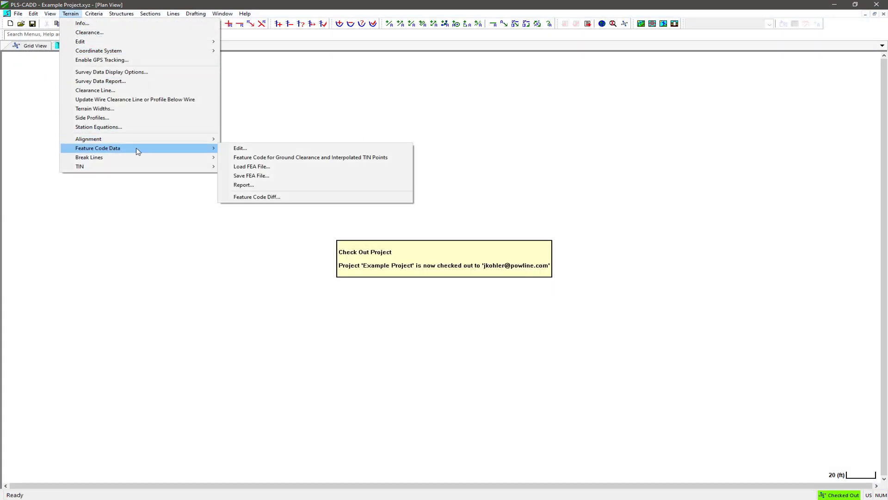
left_click(230, 149)
left_click(216, 133)
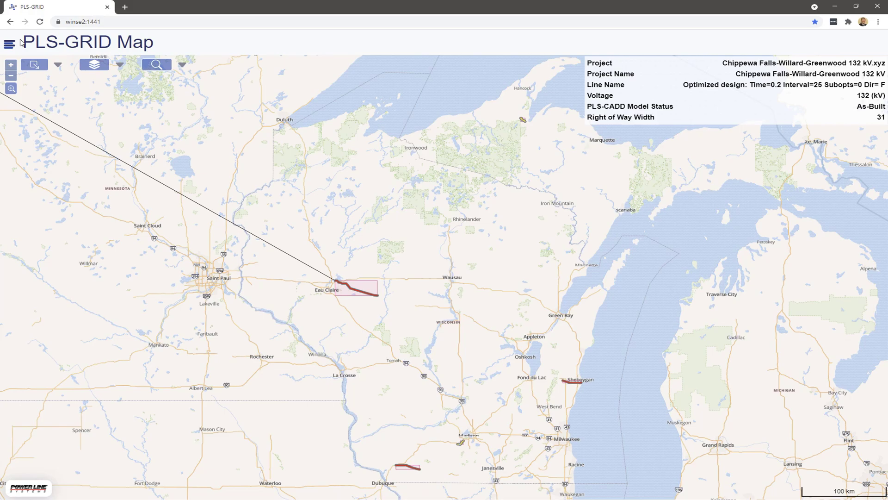
- Review Capitol Projects Group's members in Group Management without changing them
left_click(11, 44)
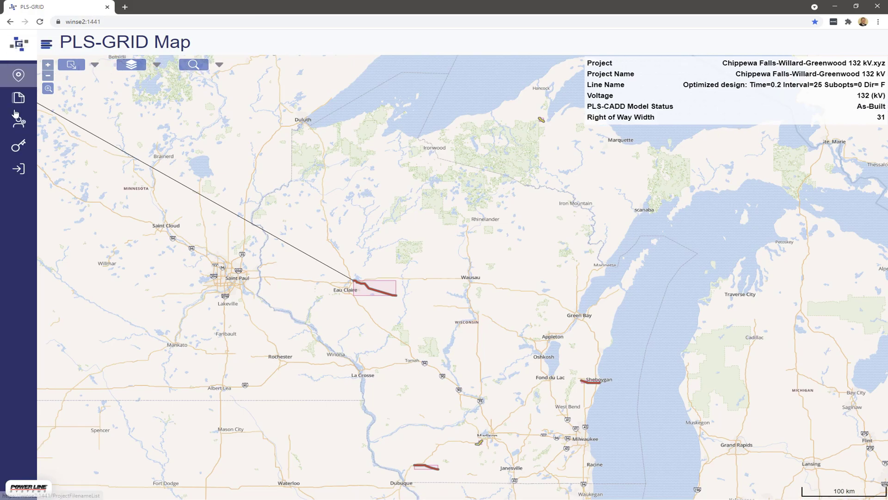
mouse_move(18, 146)
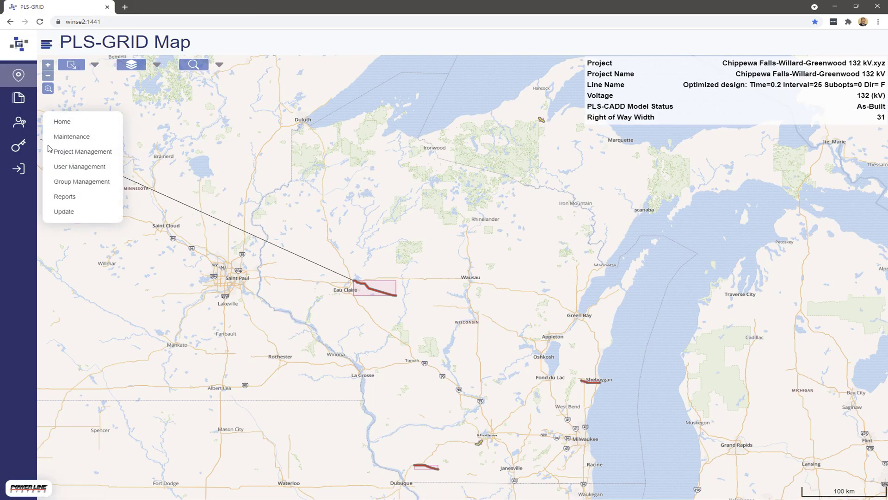
left_click(72, 181)
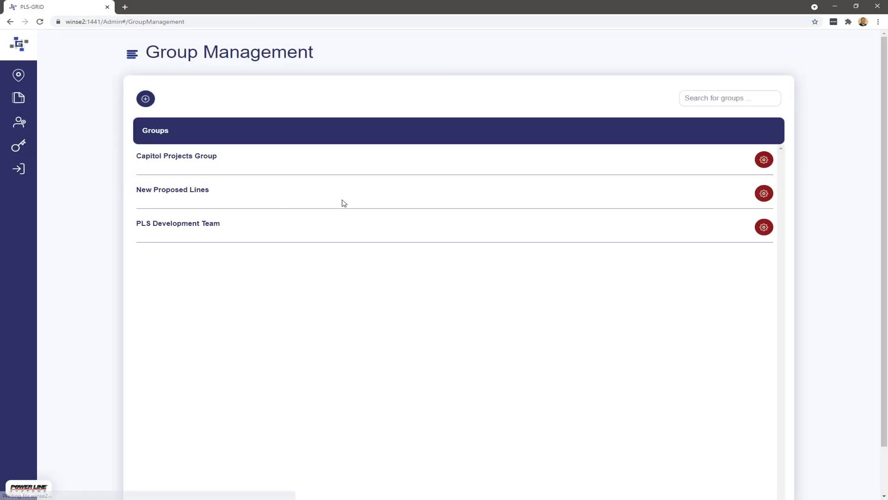
left_click(764, 160)
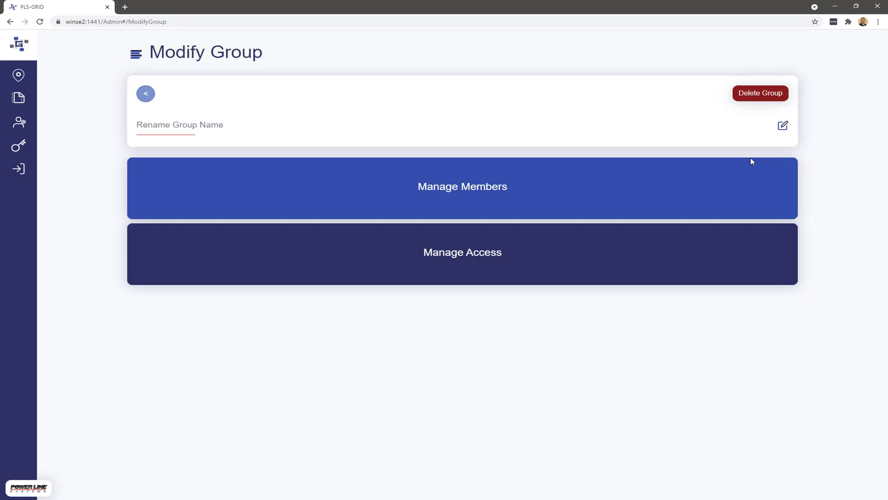
left_click(535, 197)
left_click(353, 252)
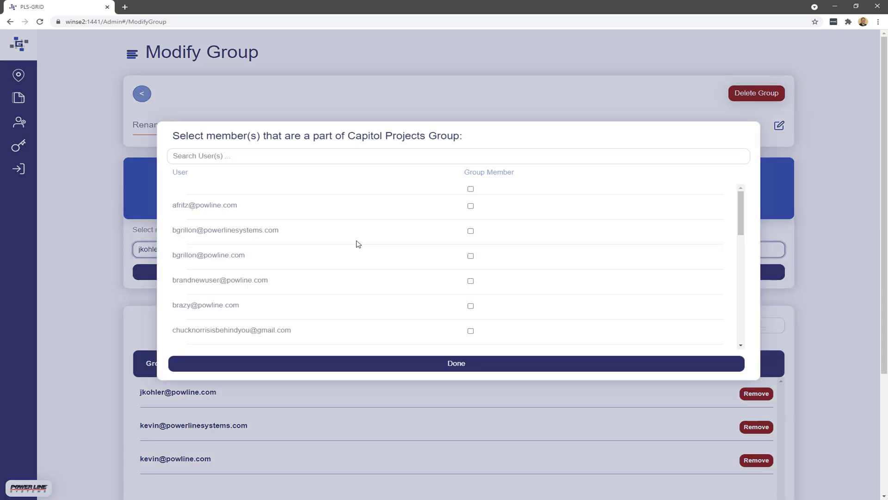
scroll(185, 254, "down", 5)
left_click(74, 270)
scroll(336, 310, "down", 4)
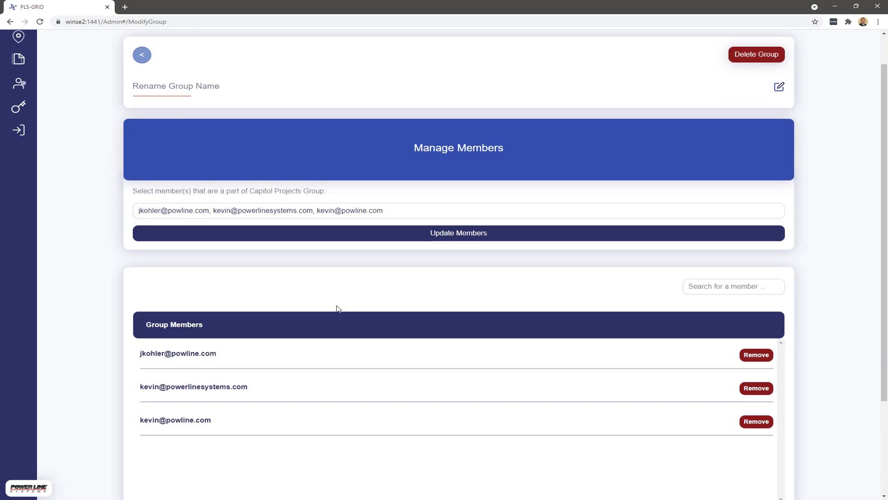
- Review the group's project access list without changes
left_click(363, 428)
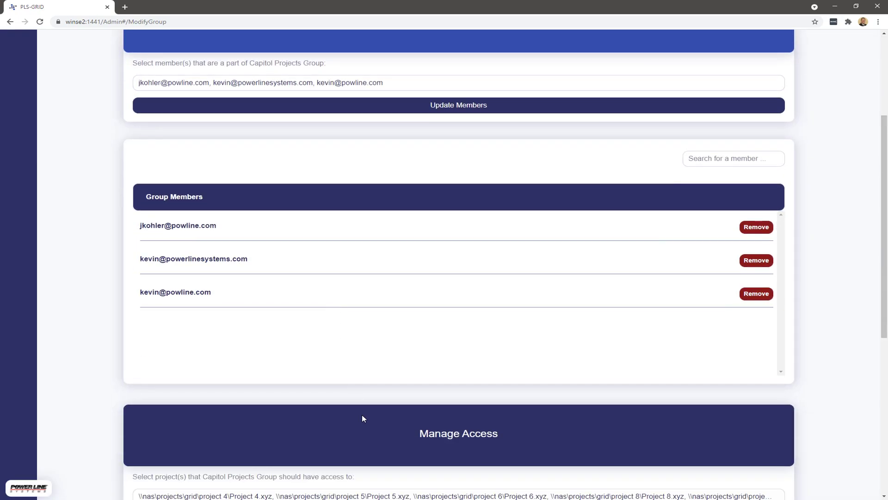
scroll(362, 418, "down", 6)
left_click(354, 213)
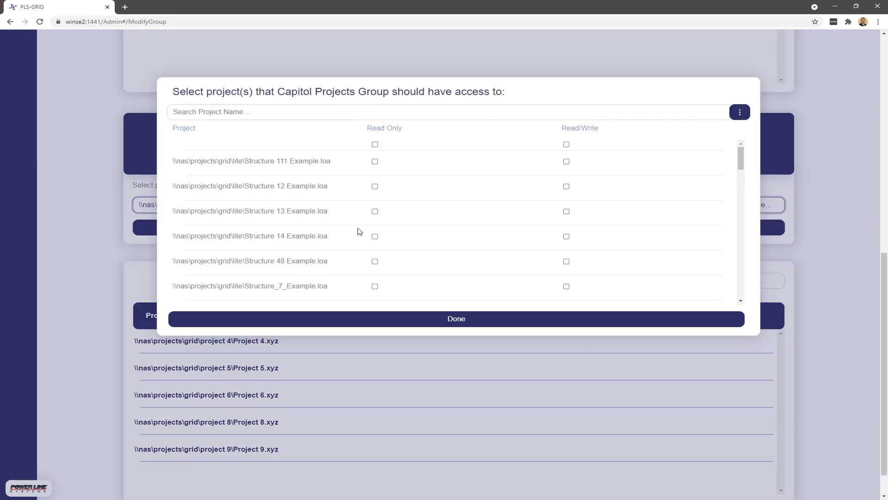
scroll(364, 239, "down", 10)
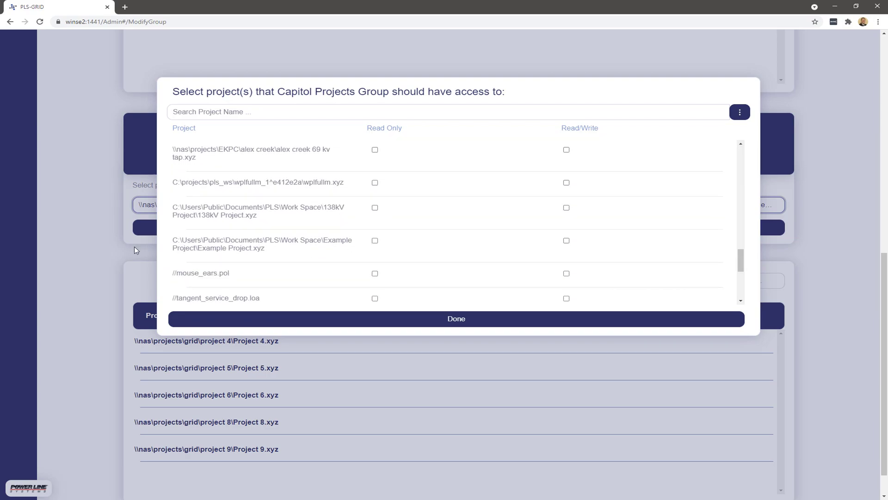
left_click(91, 272)
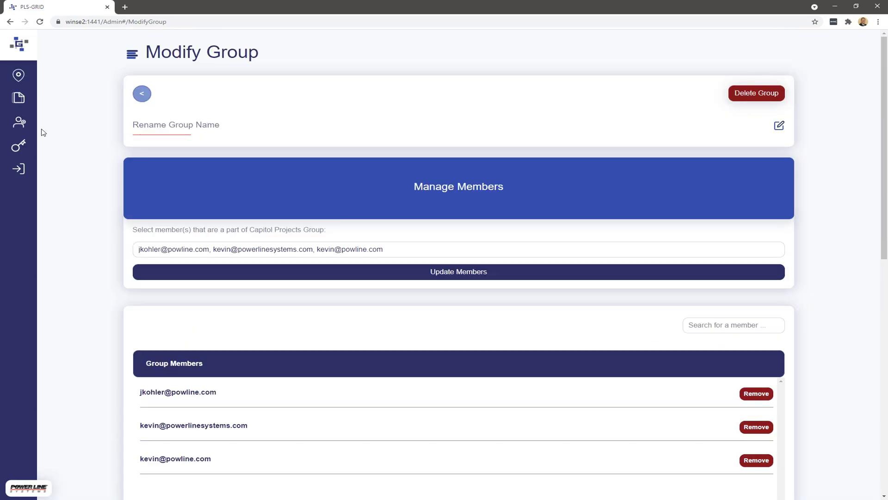
- In User Management, check the first user's group, project and privilege choices
mouse_move(24, 124)
left_click(93, 165)
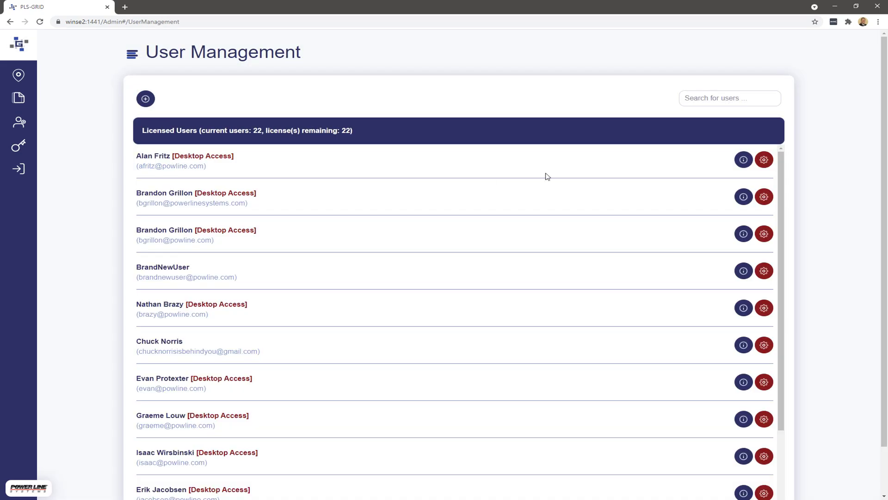
left_click(764, 159)
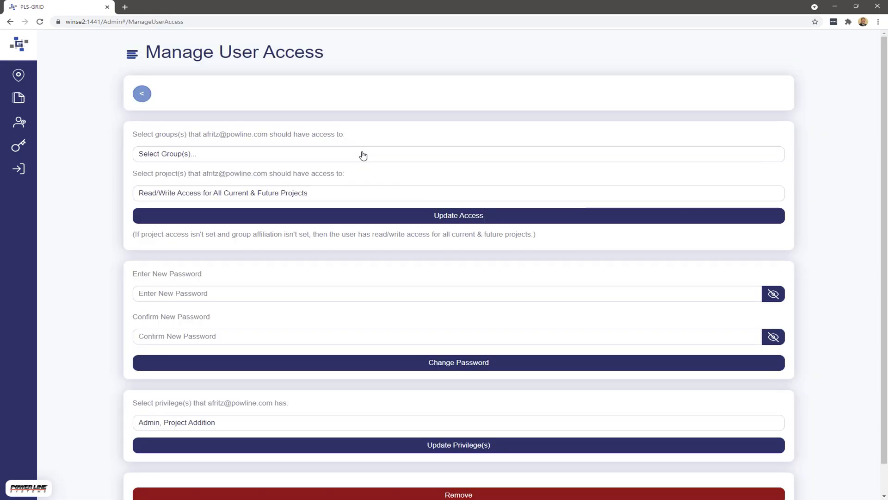
left_click(361, 153)
scroll(359, 158, "down", 1)
left_click(143, 161)
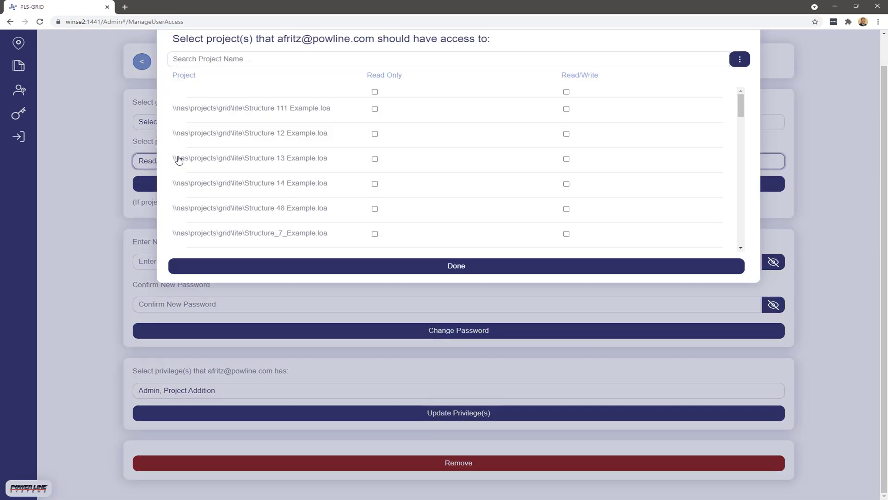
scroll(163, 208, "down", 3)
left_click(109, 205)
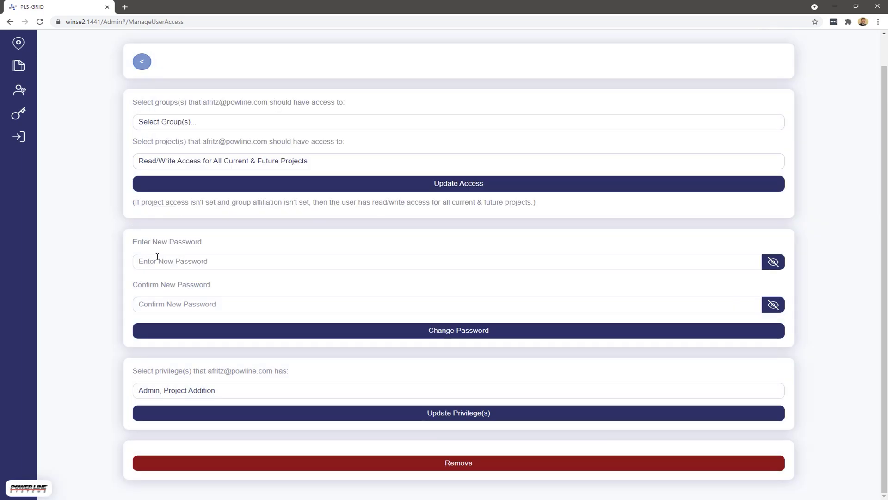
left_click(262, 387)
scroll(254, 342, "down", 1)
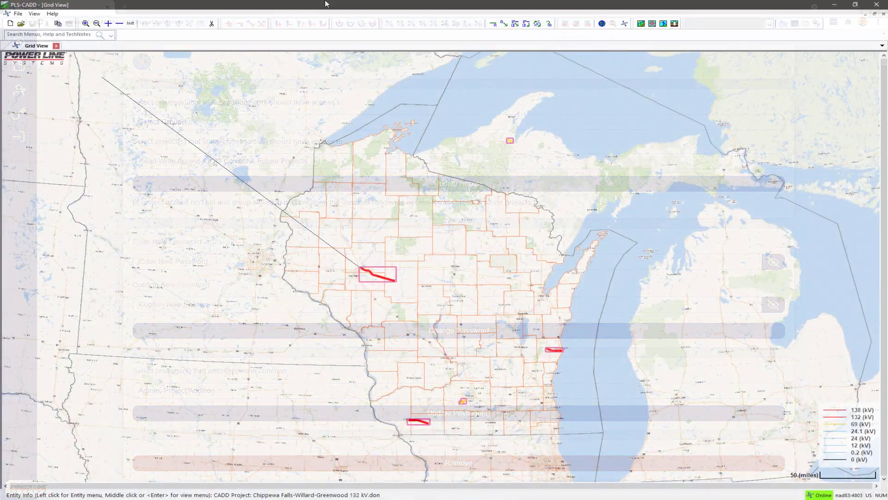
- Double-click the Sheboygan line and zoom in until structures 1–4 are visible
scroll(558, 354, "up", 4)
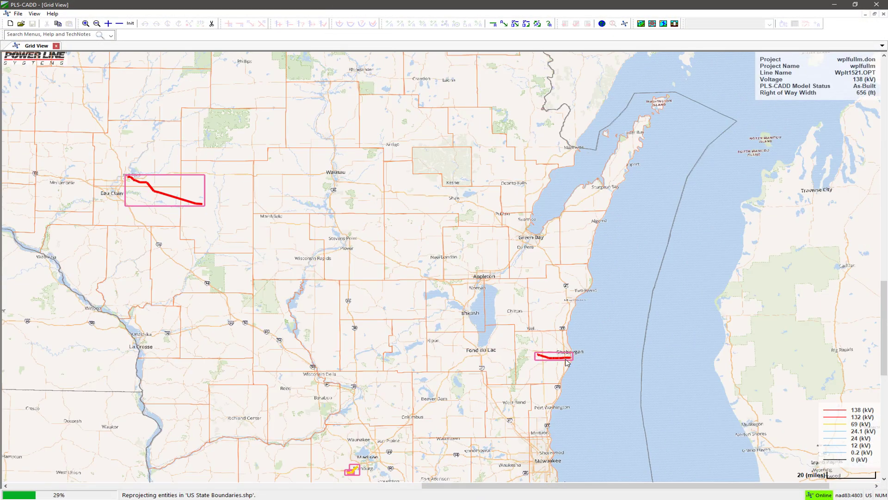
double_click(567, 362)
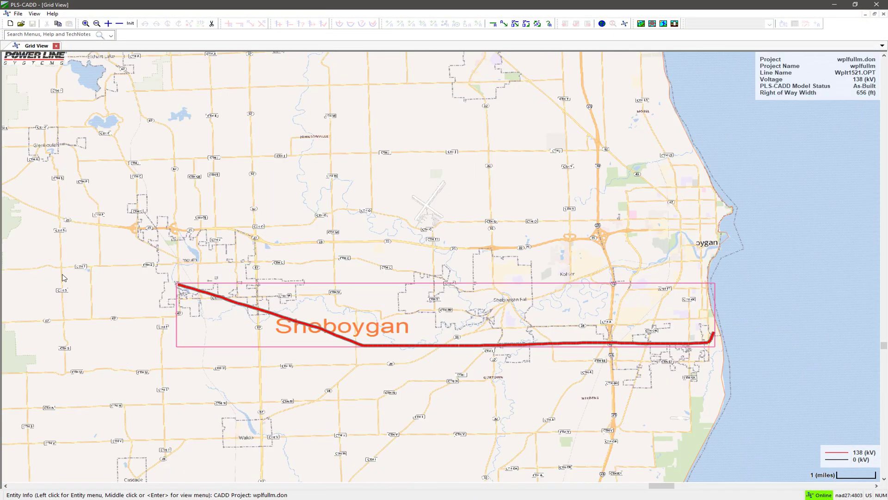
scroll(250, 312, "up", 3)
scroll(250, 312, "up", 5)
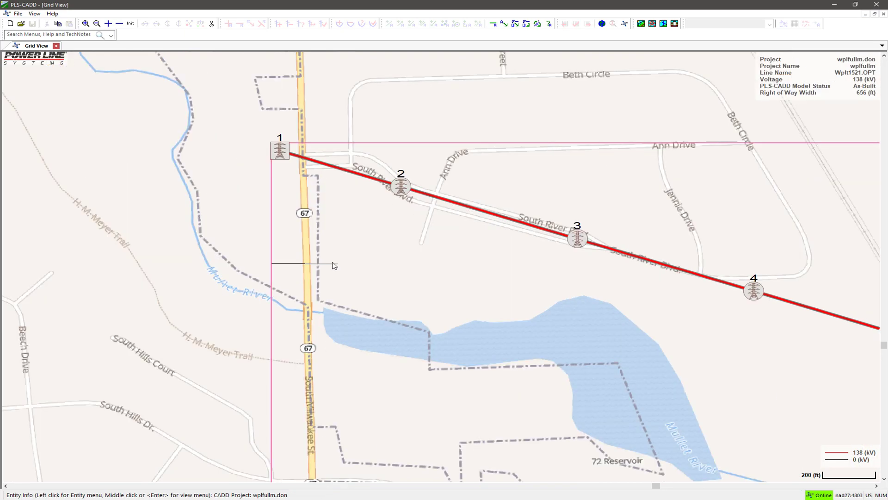
- Retrieve the latest wplfullm revision and open it in plan view
left_click(202, 215)
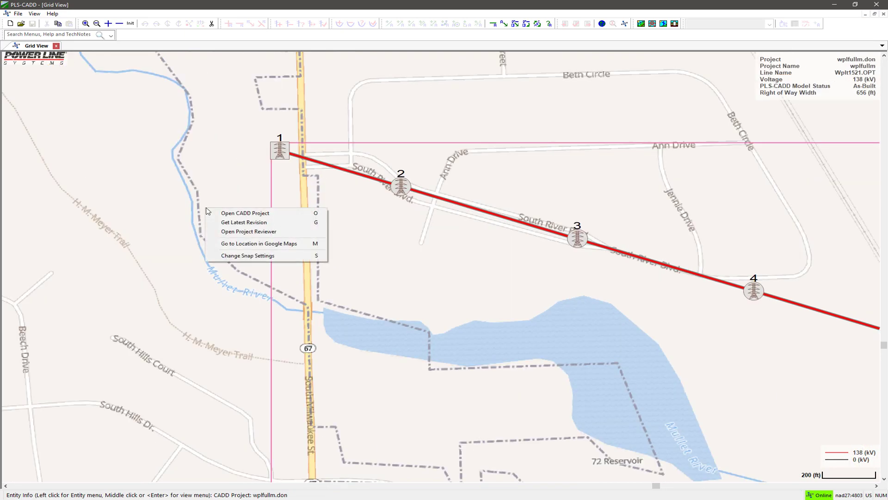
left_click(287, 224)
left_click(471, 272)
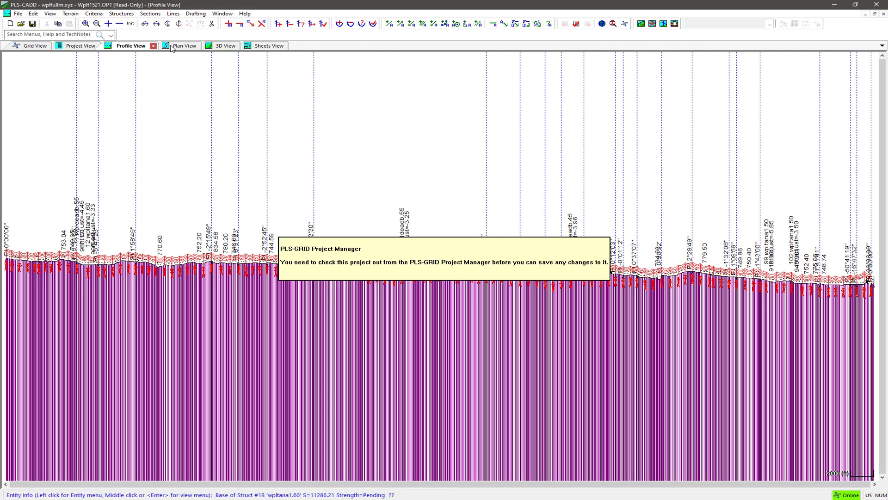
left_click(172, 49)
scroll(63, 224, "up", 4)
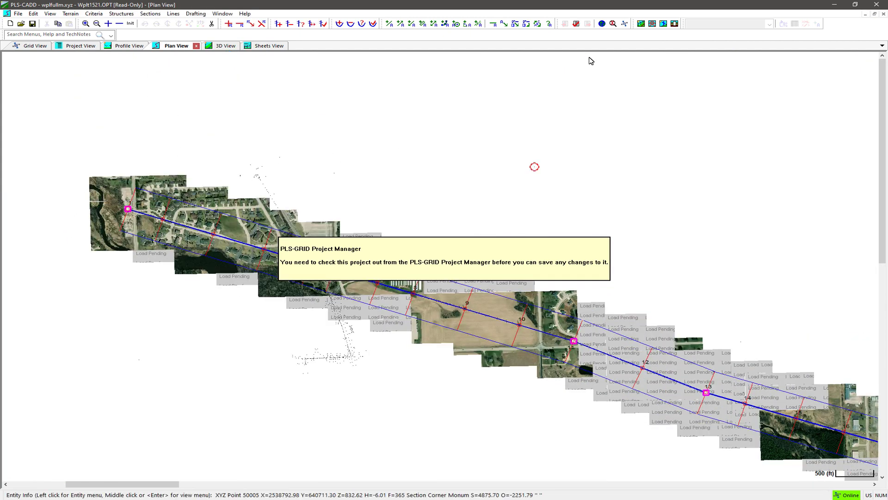
- Check out wplfullm, move the alignment's first point, and start the check-in
left_click(575, 23)
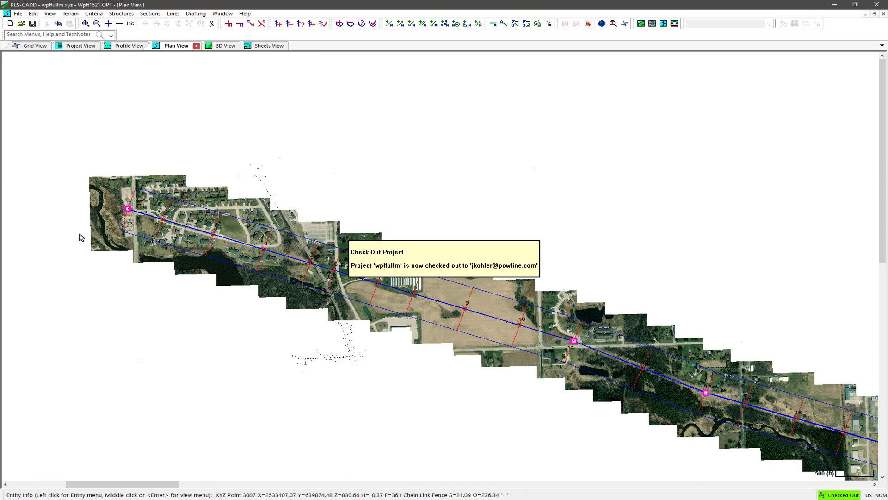
scroll(78, 235, "up", 2)
scroll(116, 240, "down", 2)
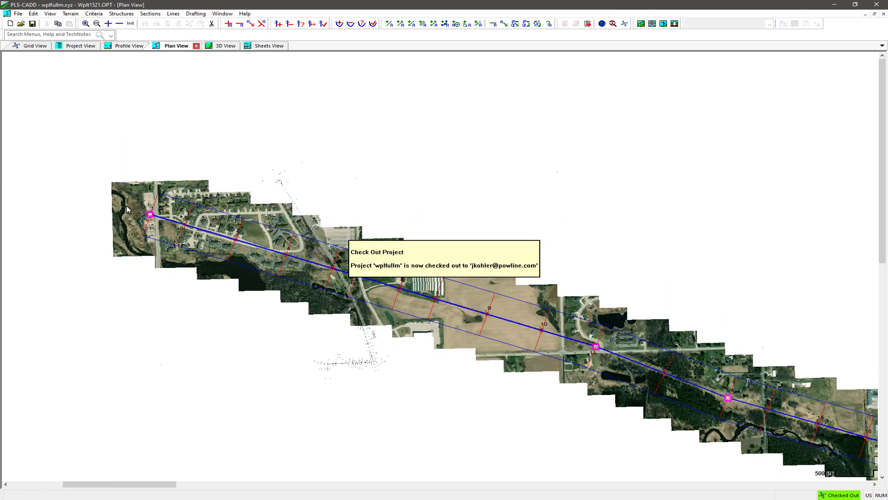
left_click(301, 23)
left_click(150, 214)
left_click(356, 178)
left_click(587, 24)
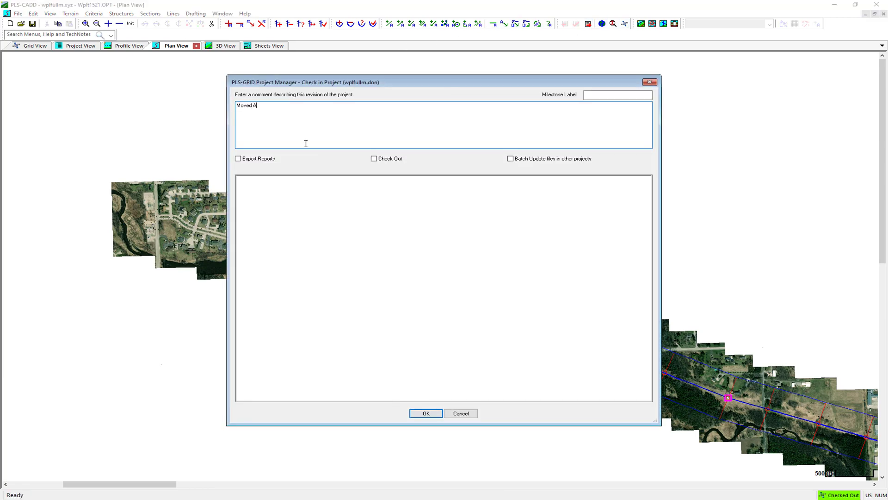
- Confirm the wplfullm check-in as revision 3 and go back to Grid View
left_click(425, 413)
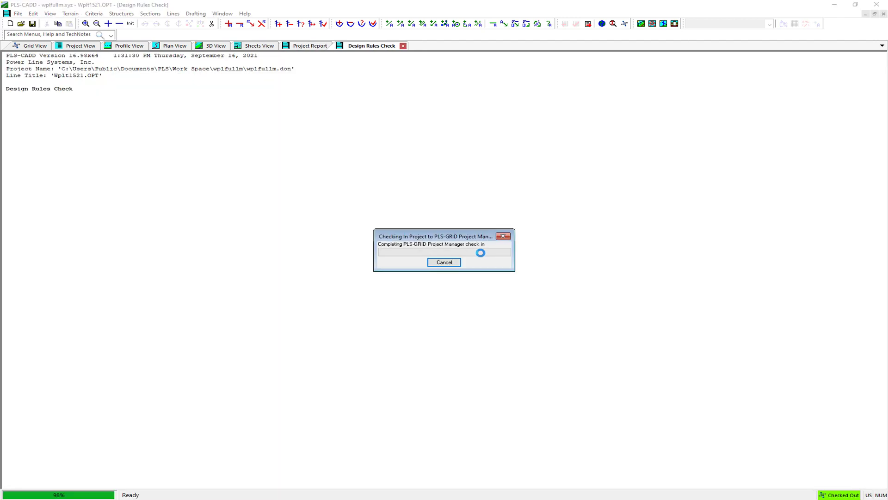
left_click(18, 44)
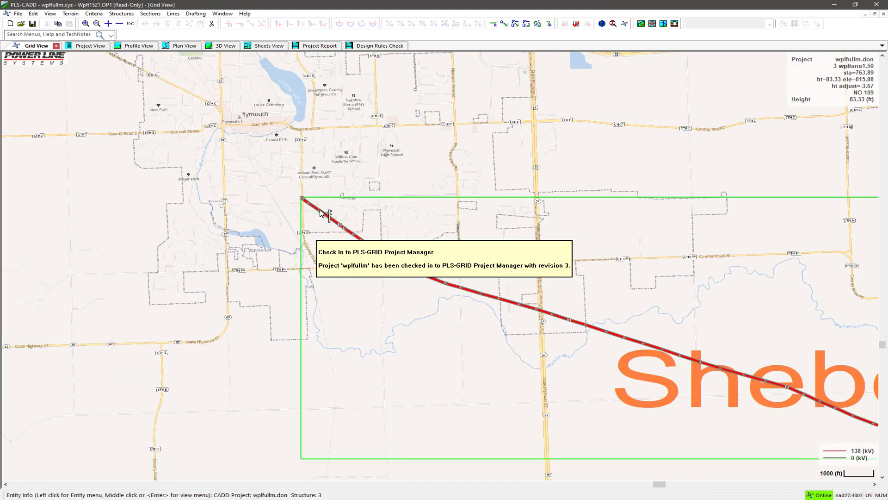
- Open wplfullm.don in the PM Reviewer and switch between revisions 2 and 3
scroll(356, 247, "up", 1)
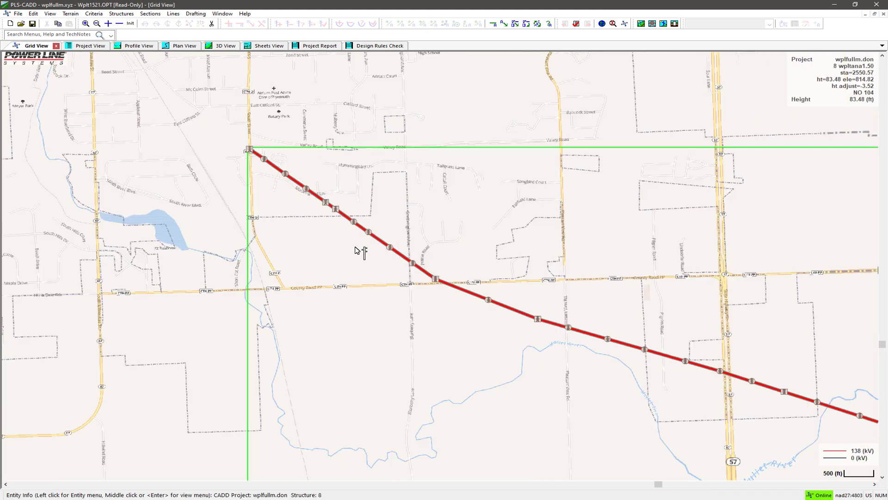
left_click(600, 29)
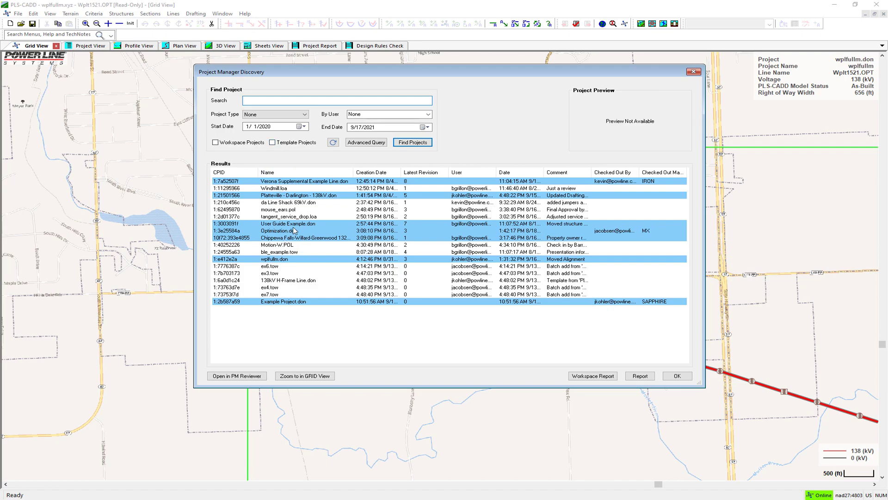
left_click(285, 257)
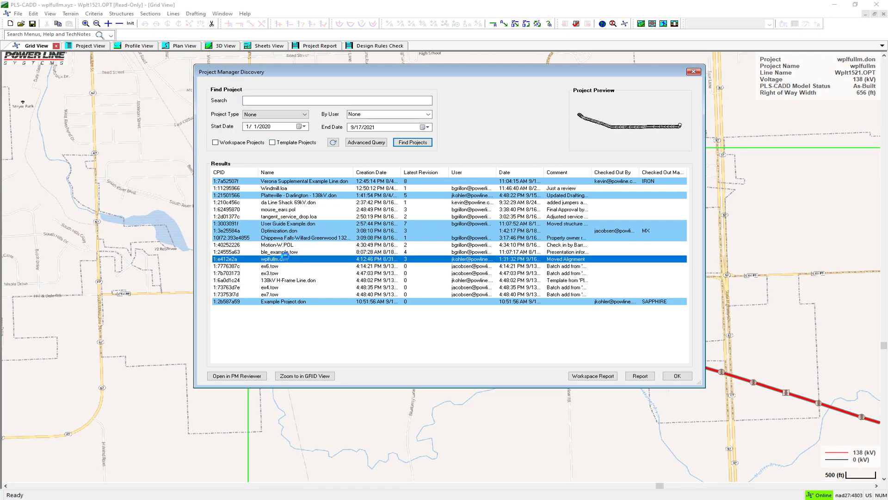
left_click(249, 378)
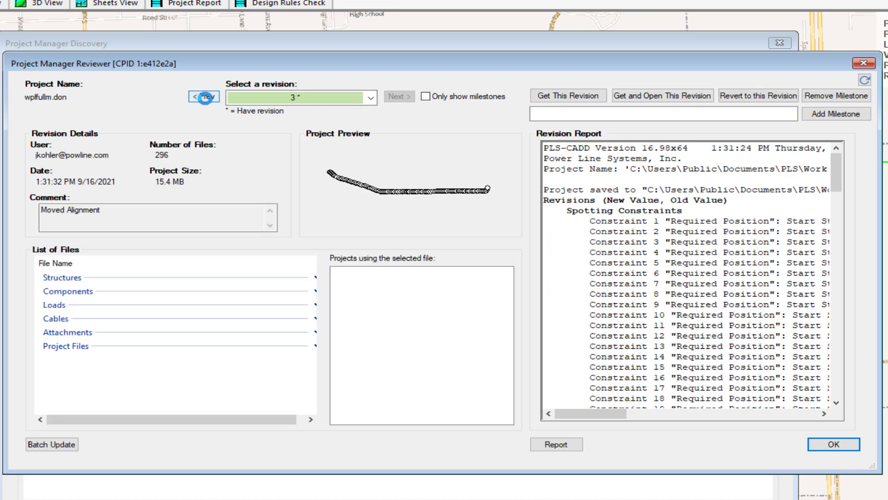
left_click(205, 98)
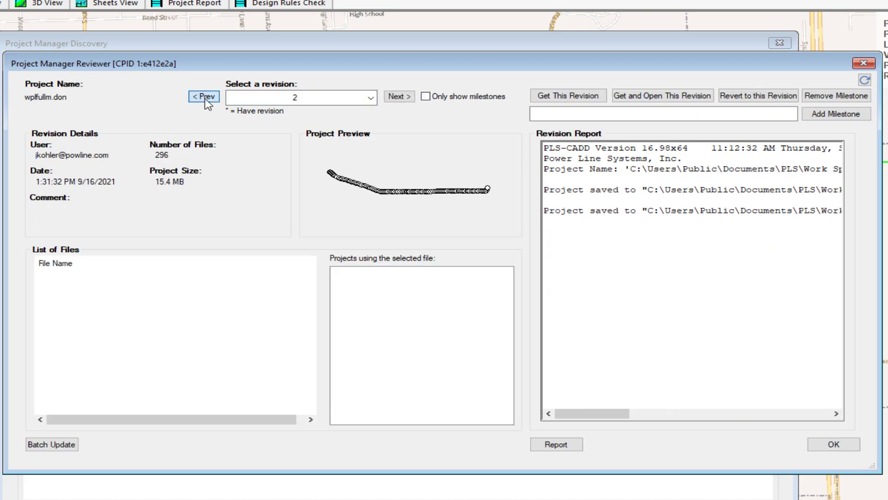
left_click(410, 97)
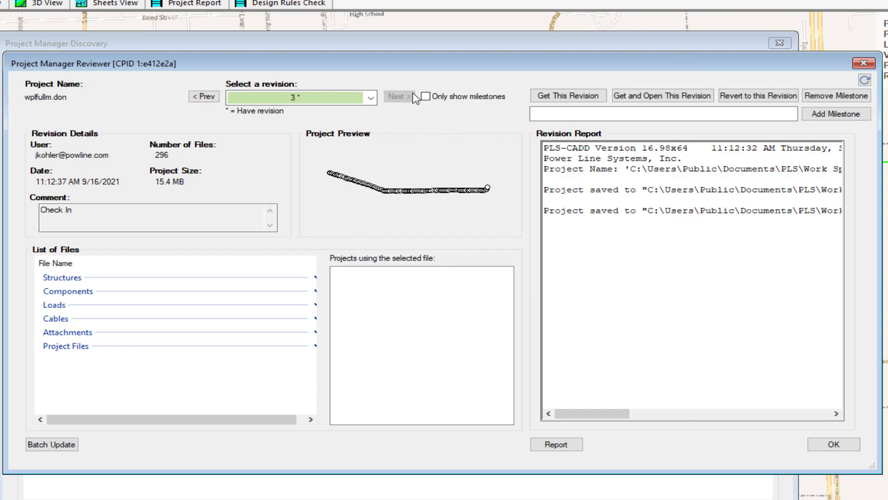
- Step back to revision 2 of wplfullm.don in the Reviewer
left_click(204, 97)
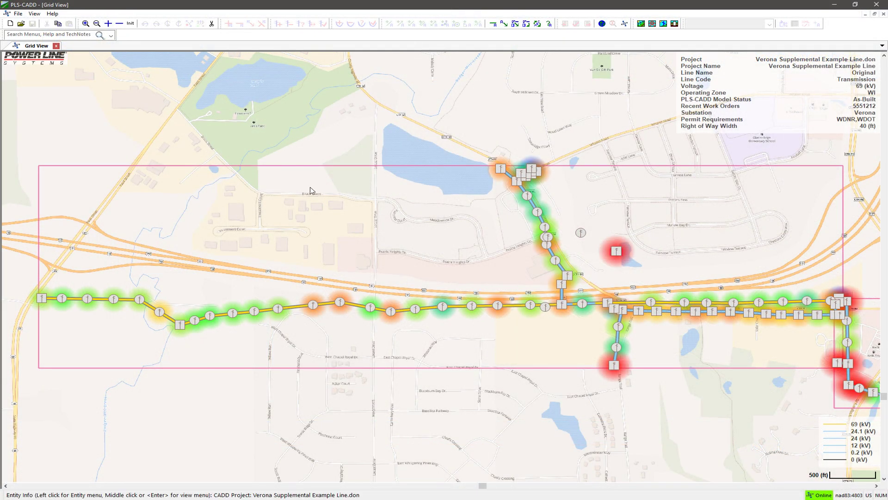
left_click(272, 184)
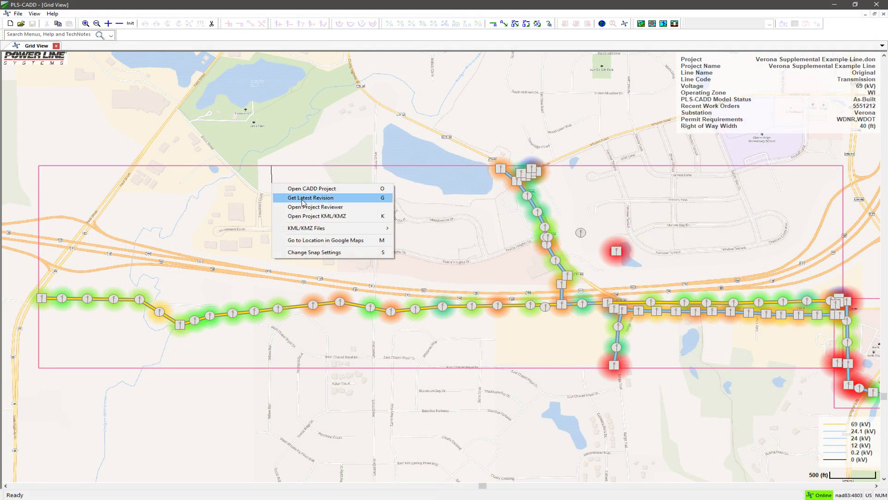
left_click(303, 208)
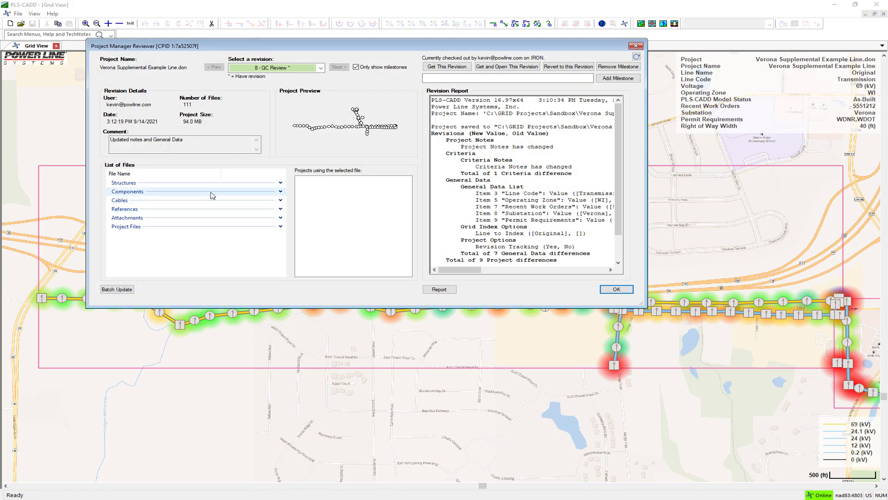
left_click(212, 193)
scroll(204, 203, "down", 4)
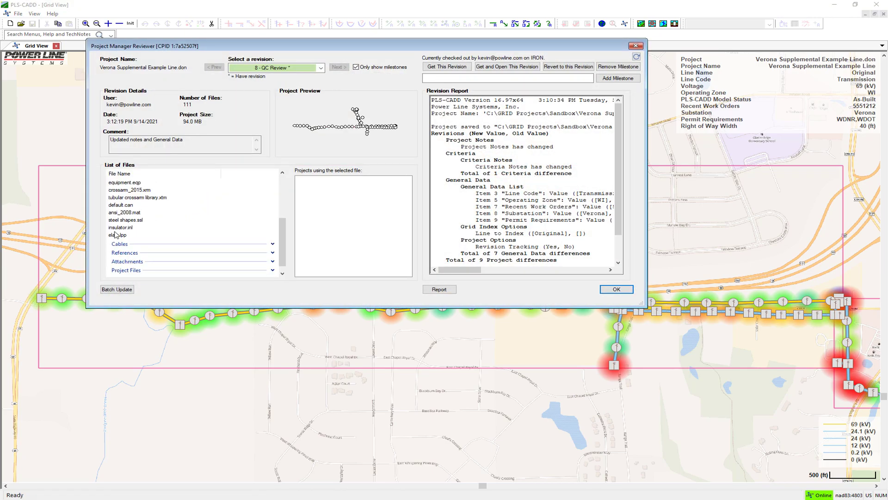
left_click(116, 231)
left_click(310, 181)
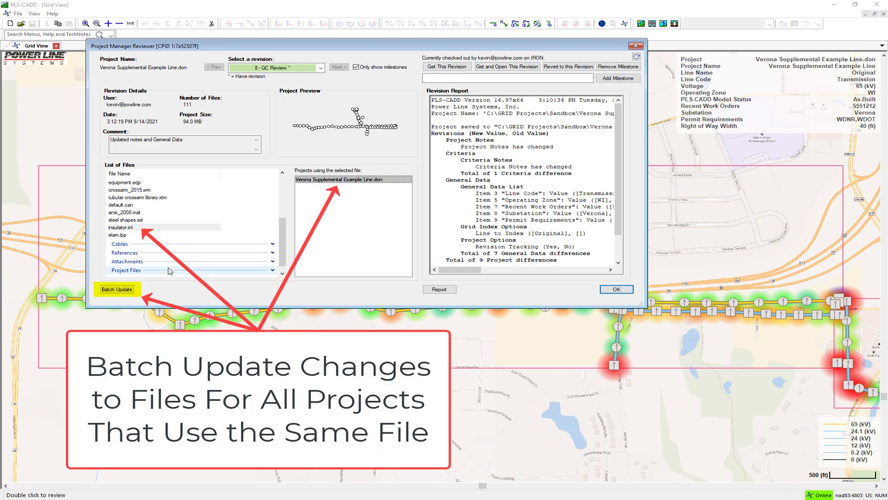
left_click(635, 45)
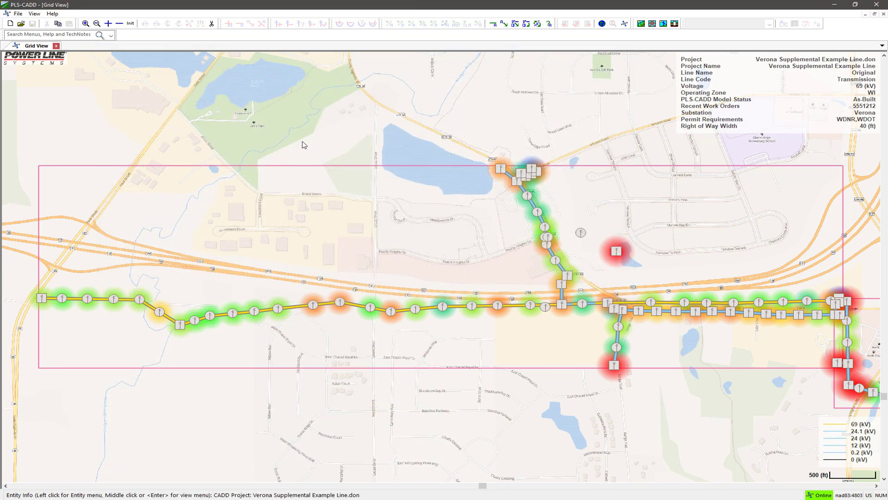
- Zoom Grid View in on the Platteville - Darlington 138kV project
left_click(602, 24)
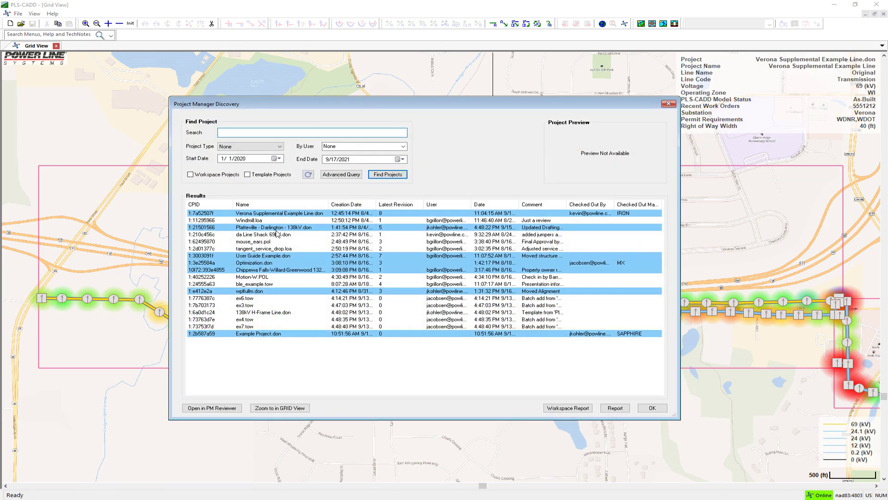
left_click(275, 228)
left_click(278, 409)
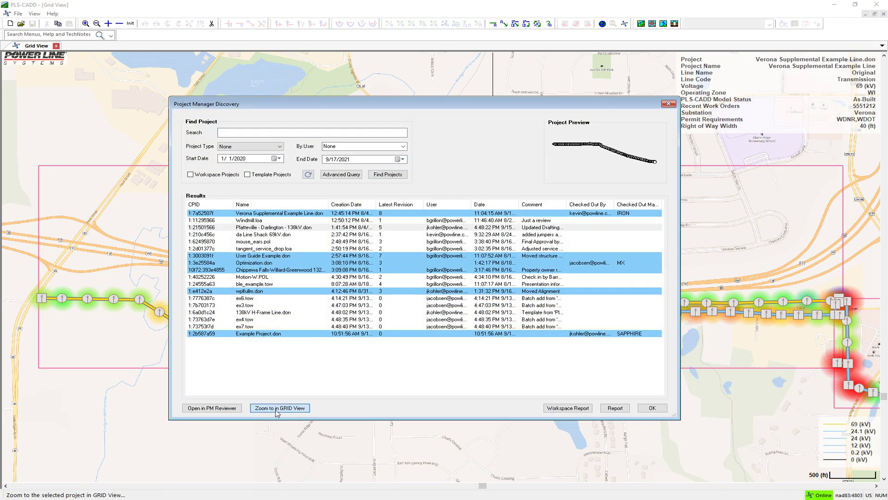
left_click(659, 409)
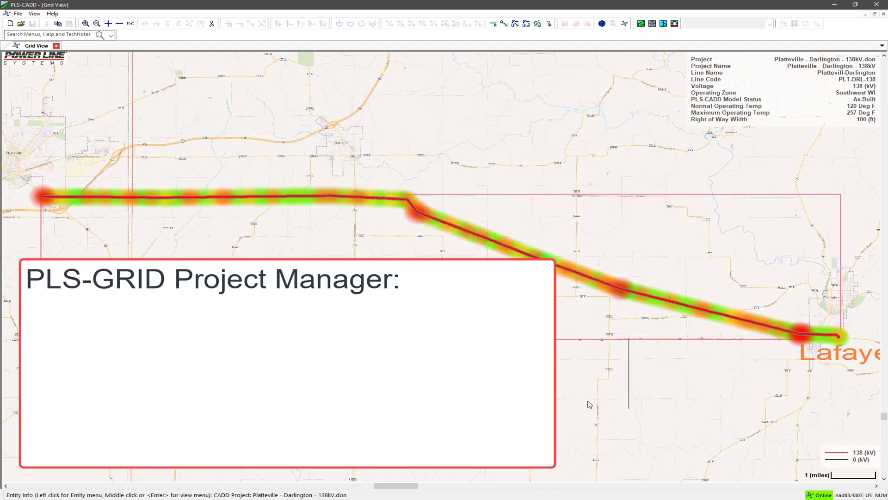
scroll(32, 199, "up", 6)
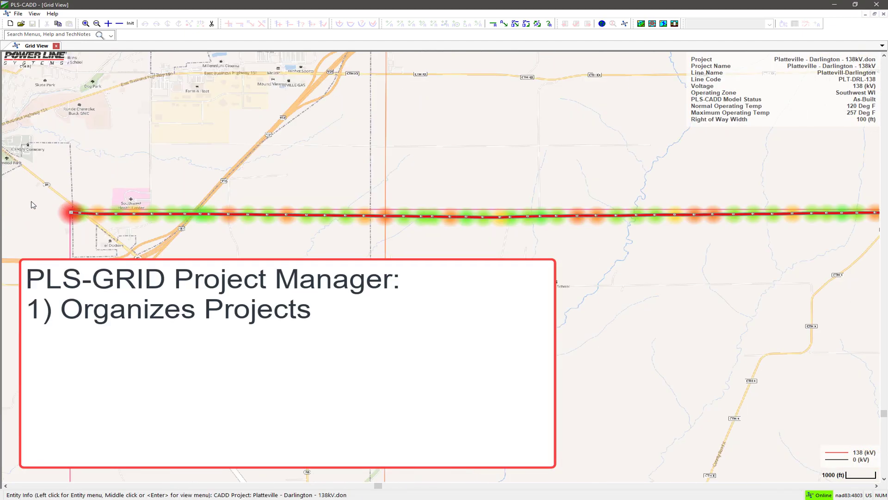
scroll(81, 229, "up", 2)
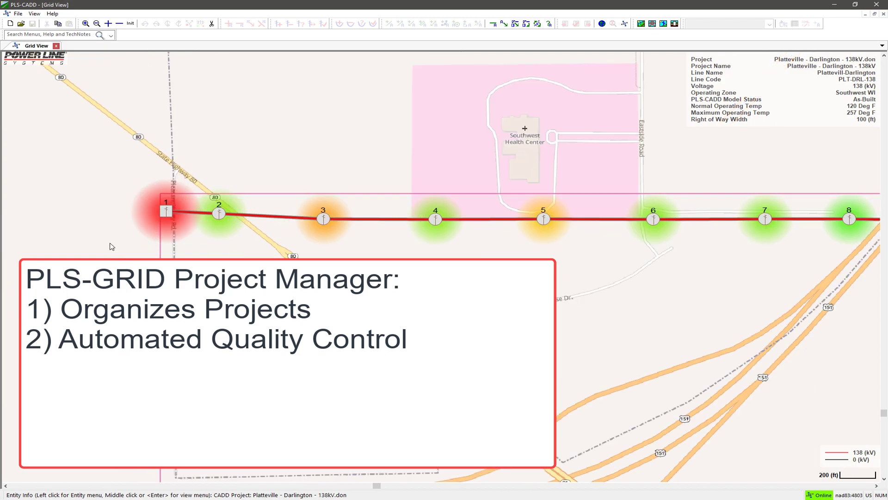
scroll(121, 251, "up", 1)
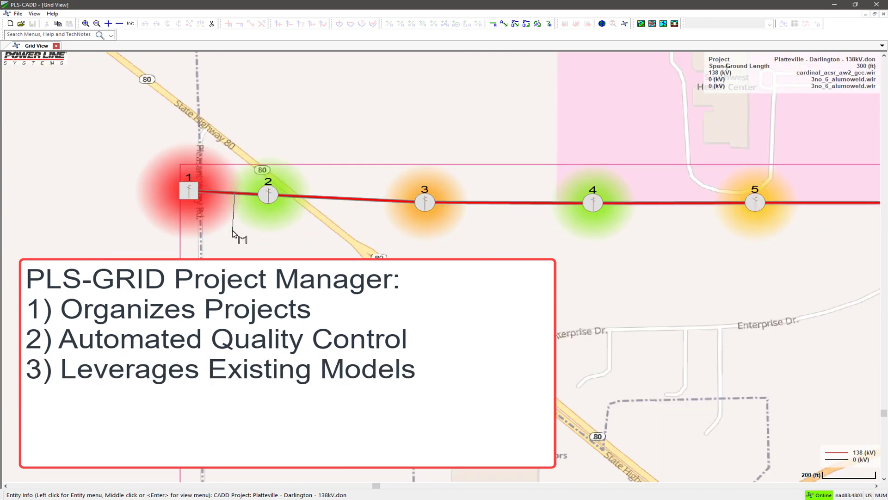
- View structure 2's Structure Overview PDF and then its reference photo
left_click(283, 221)
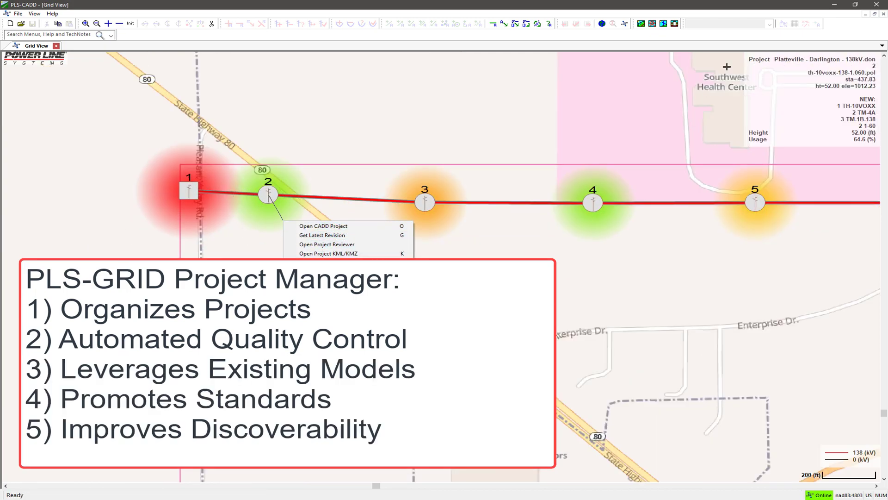
mouse_move(347, 319)
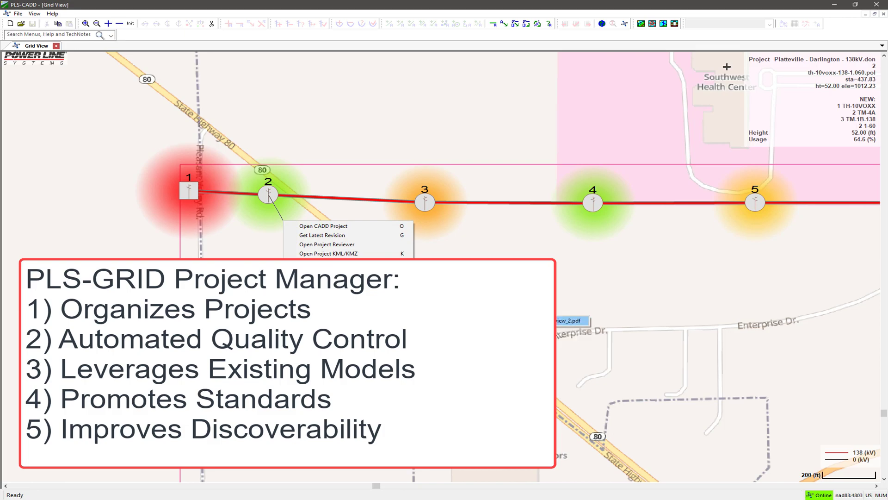
left_click(443, 320)
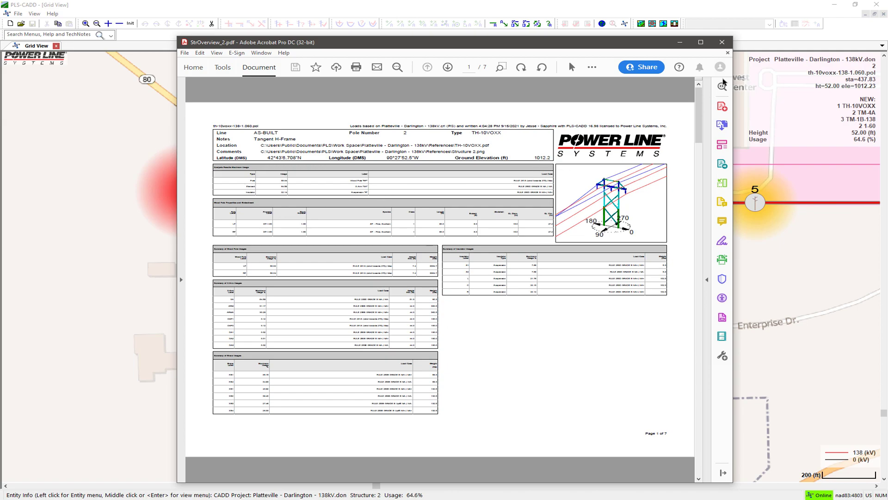
left_click(721, 42)
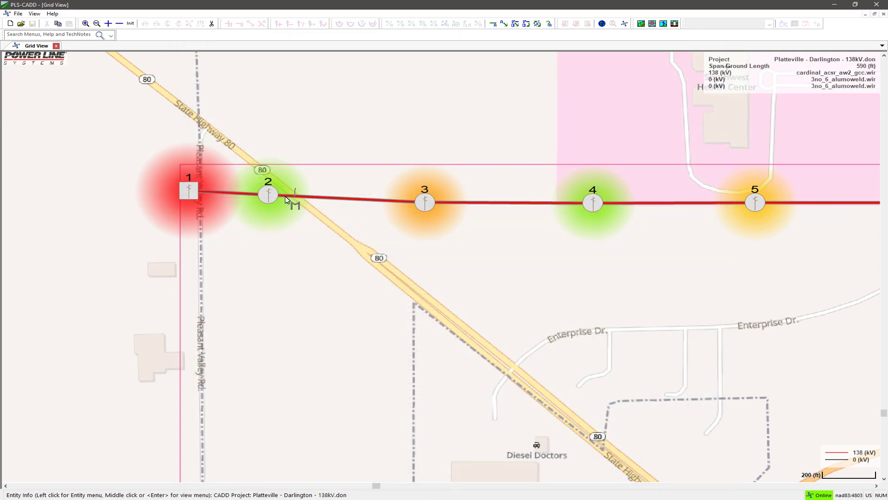
left_click(262, 221)
mouse_move(359, 339)
left_click(421, 339)
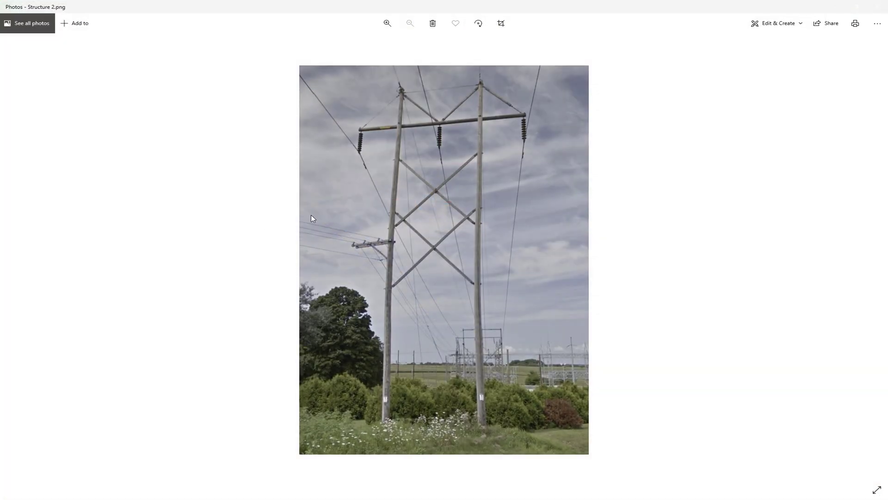
left_click(877, 6)
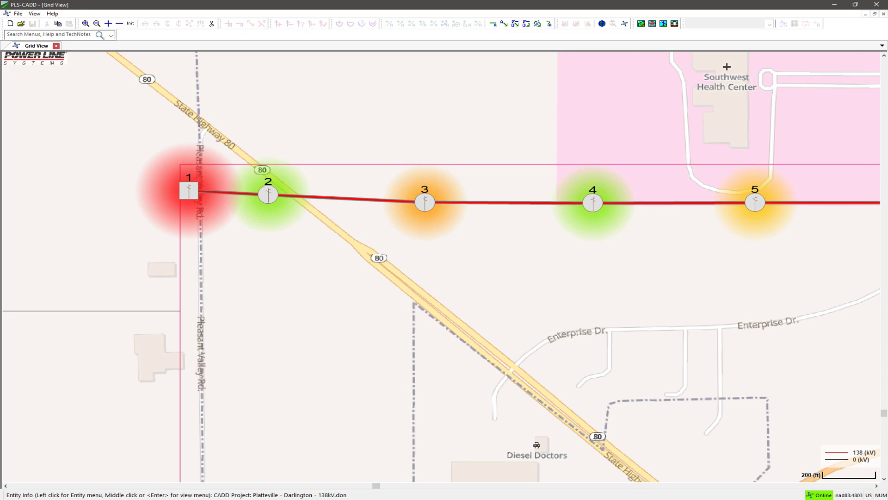
- Pan east to structure 9 and read through its 3-page ConStakingRpt_9.pdf
middle_click(174, 314)
middle_click(342, 289)
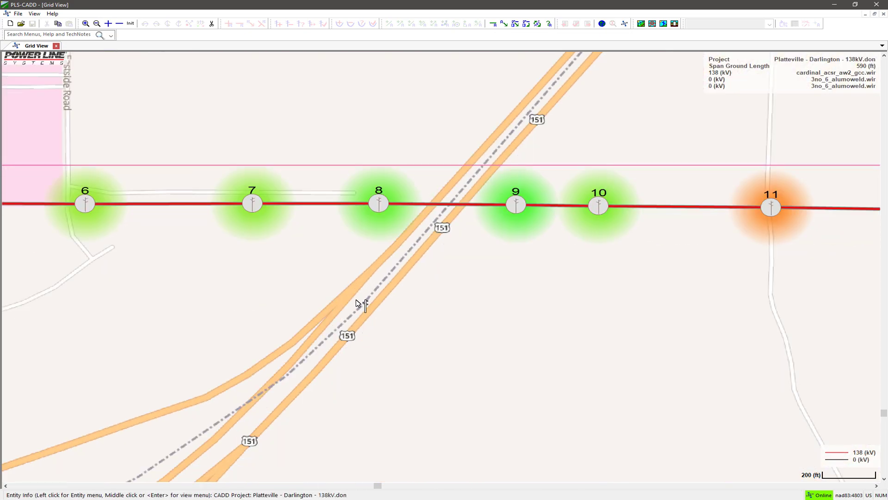
middle_click(339, 286)
middle_click(387, 287)
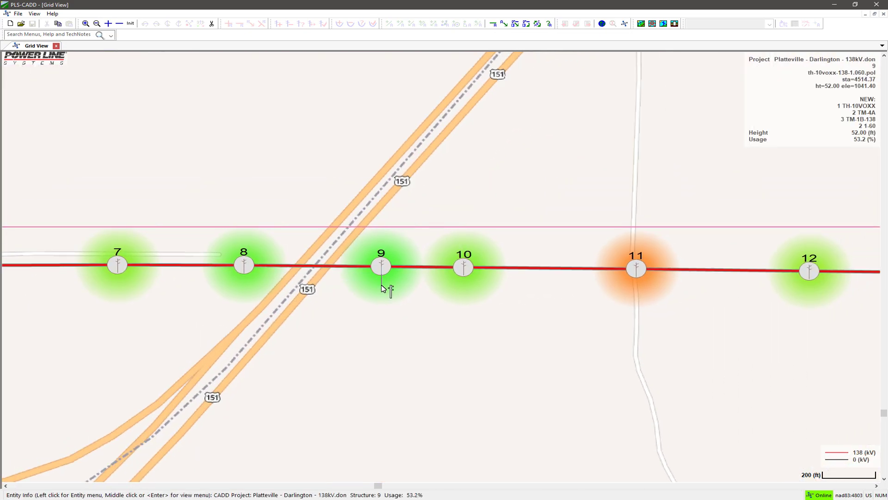
left_click(401, 294)
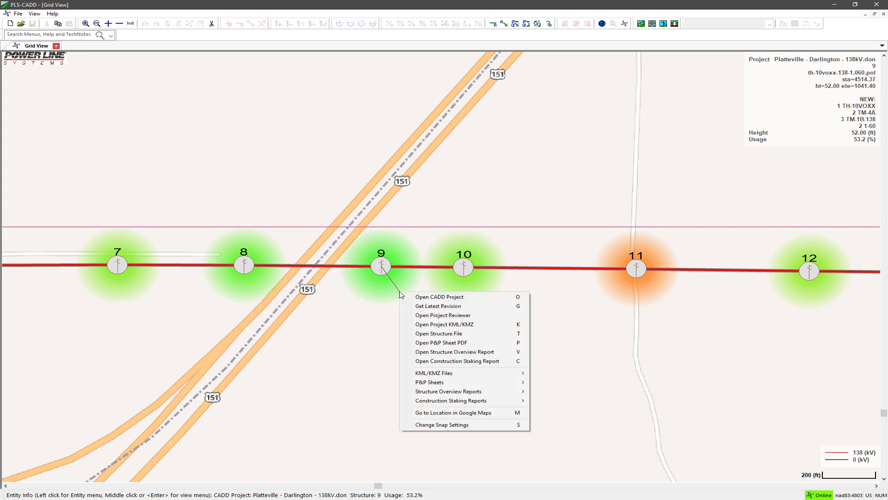
left_click(454, 361)
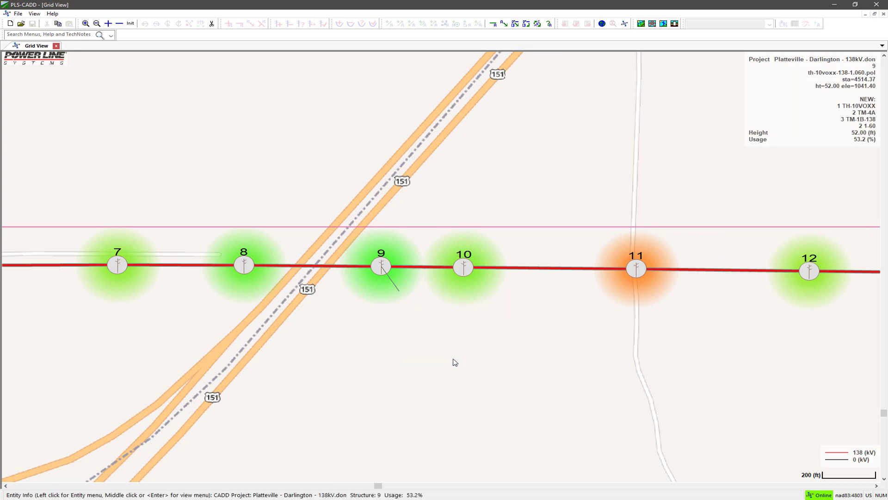
scroll(397, 274, "down", 3)
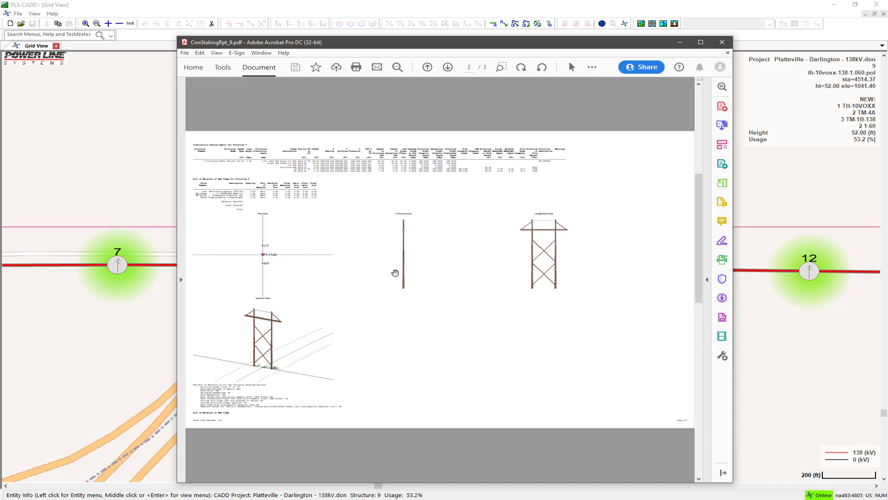
scroll(396, 274, "down", 3)
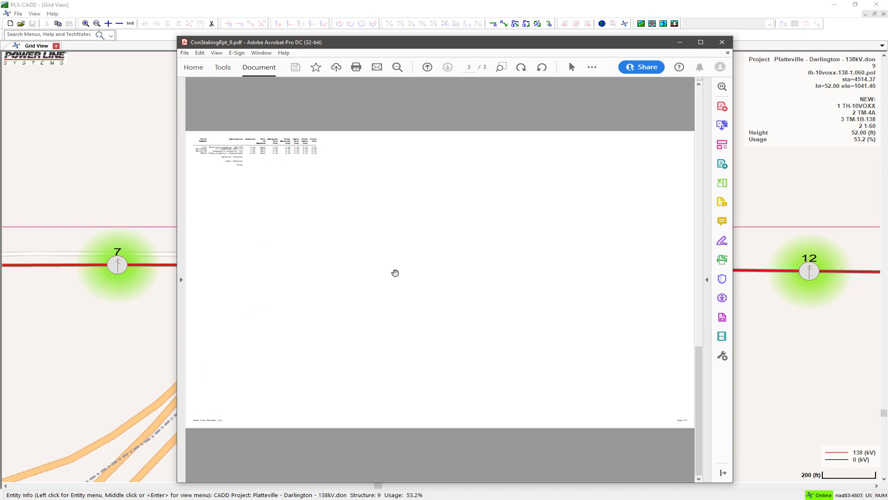
- Close the staking report PDF and zoom the grid map out
left_click(721, 42)
scroll(513, 236, "down", 6)
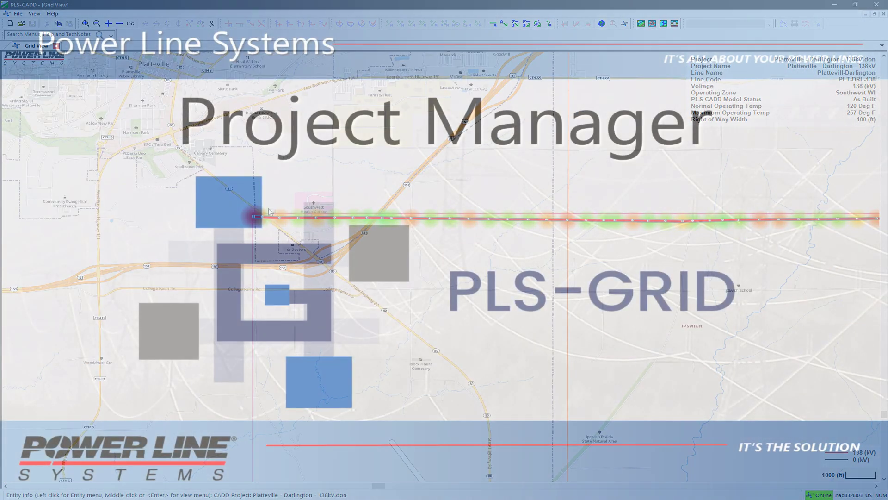